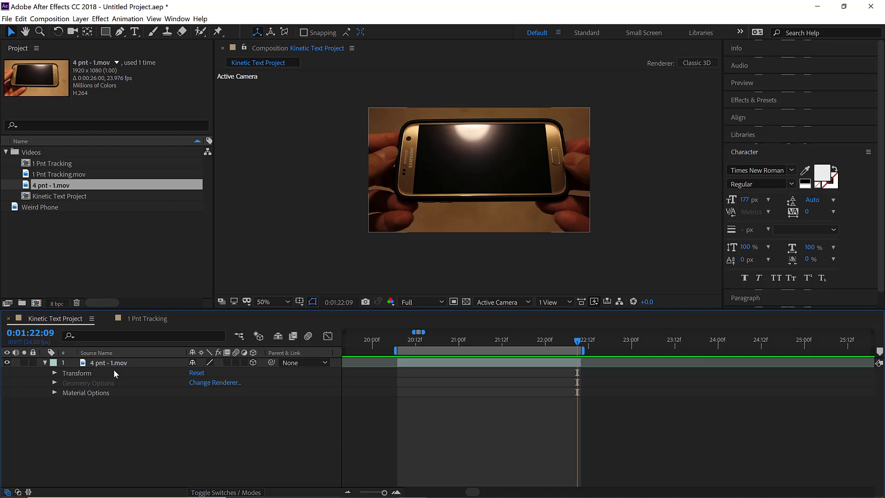
Reveal the Transform properties of the 4 pnt - 1.mov layer and examine its anchor point and axis handles in the composition
click(455, 156)
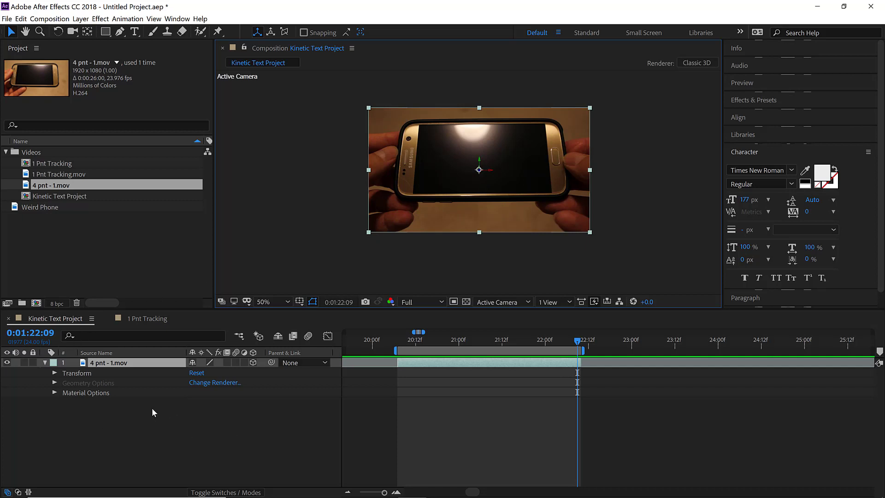
key(s)
click(45, 362)
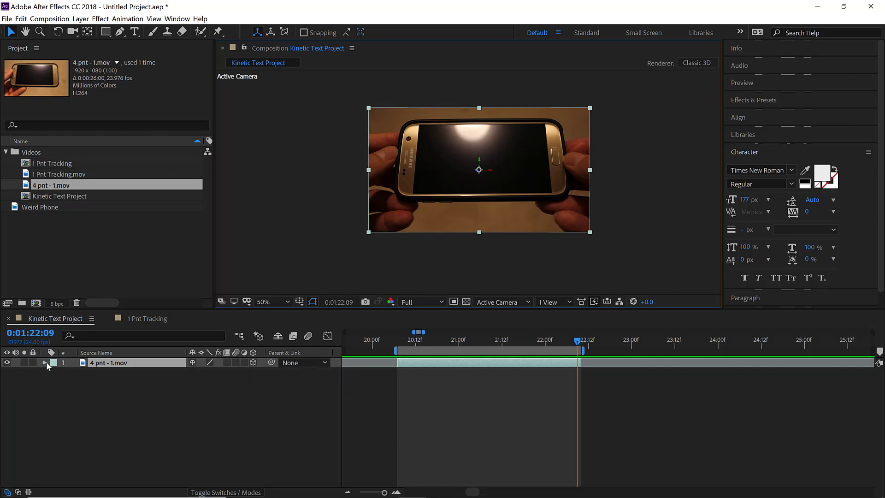
click(68, 398)
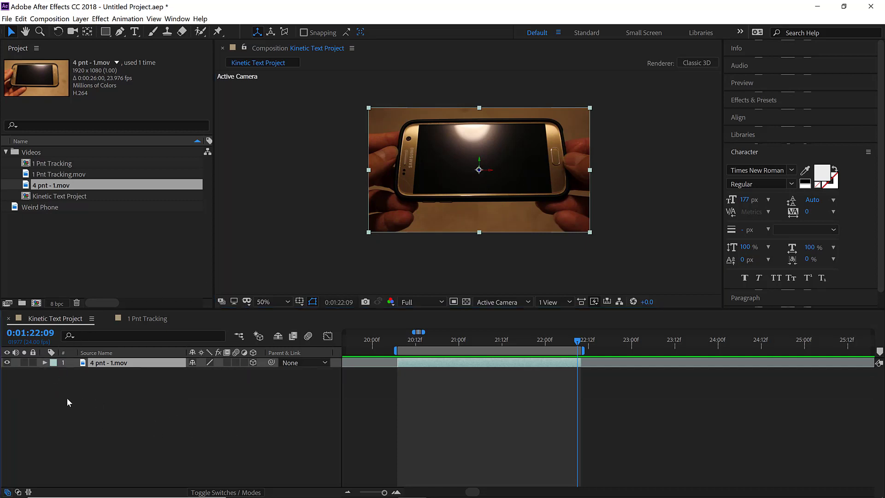
click(44, 363)
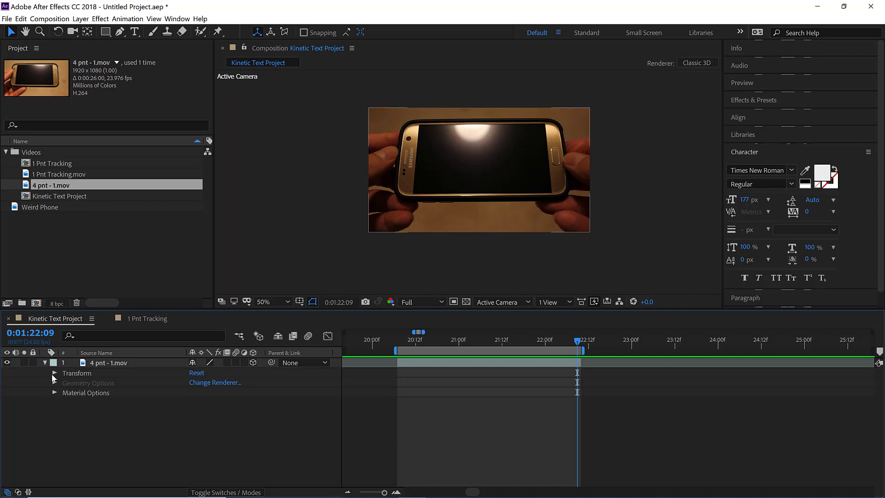
click(53, 375)
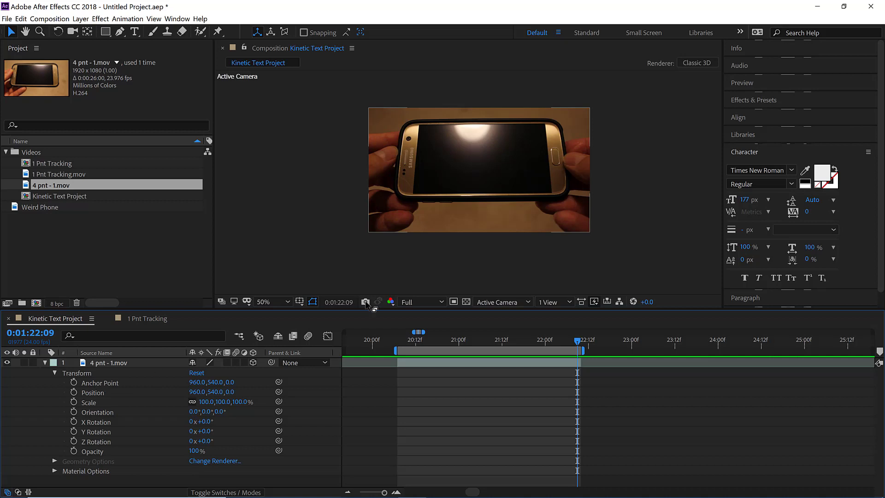
click(433, 363)
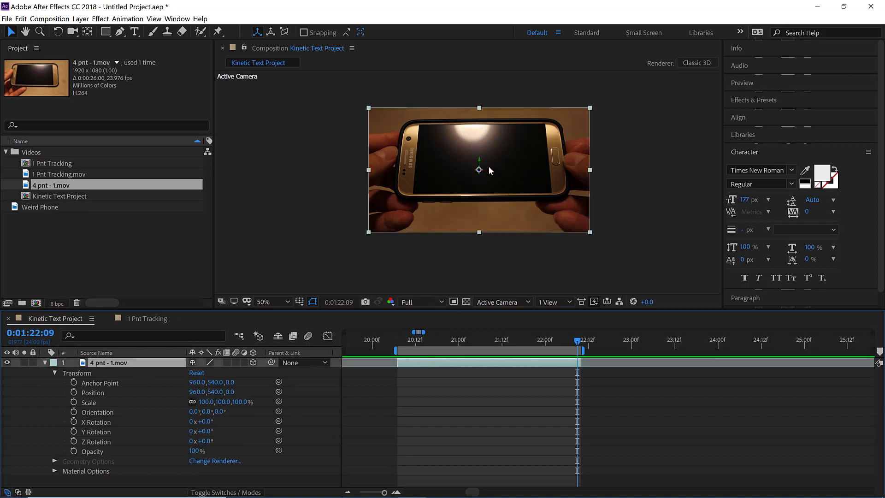
scroll(488, 162, up, 1)
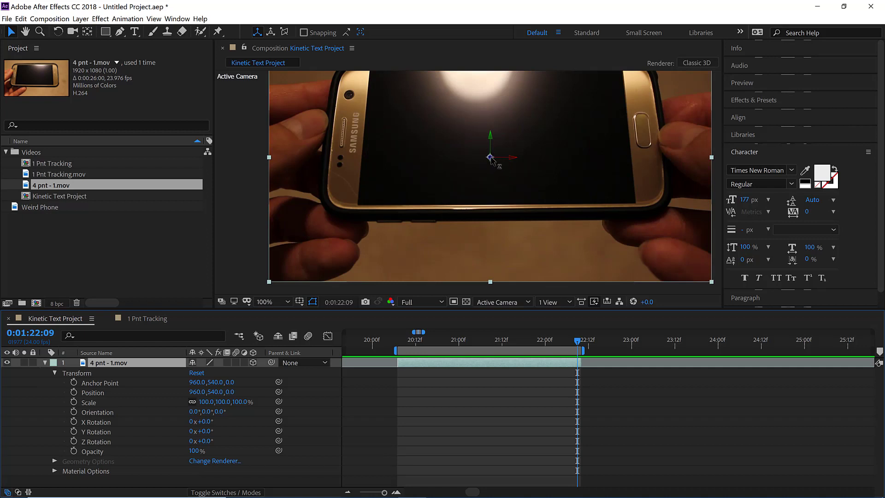
scroll(489, 162, down, 1)
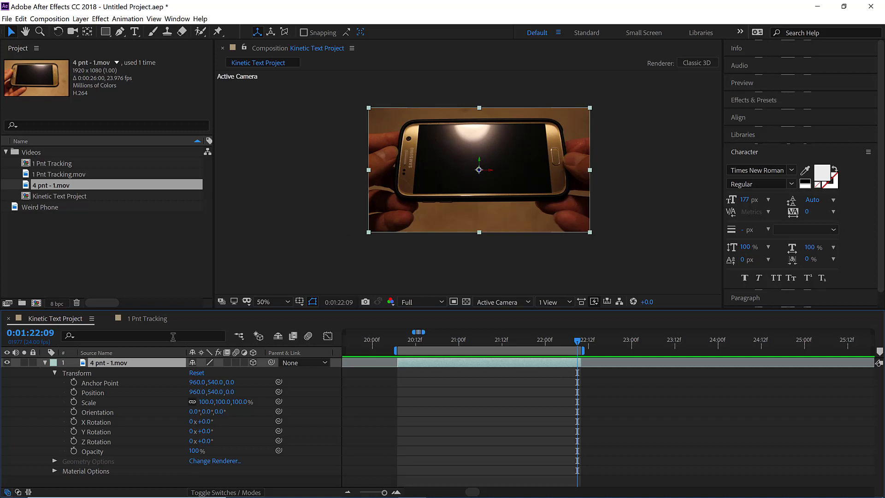
Try shifting the phone clip's anchor point and position and moving it in the composition, undoing each change
drag(197, 382, 516, 364)
key(ctrl+z)
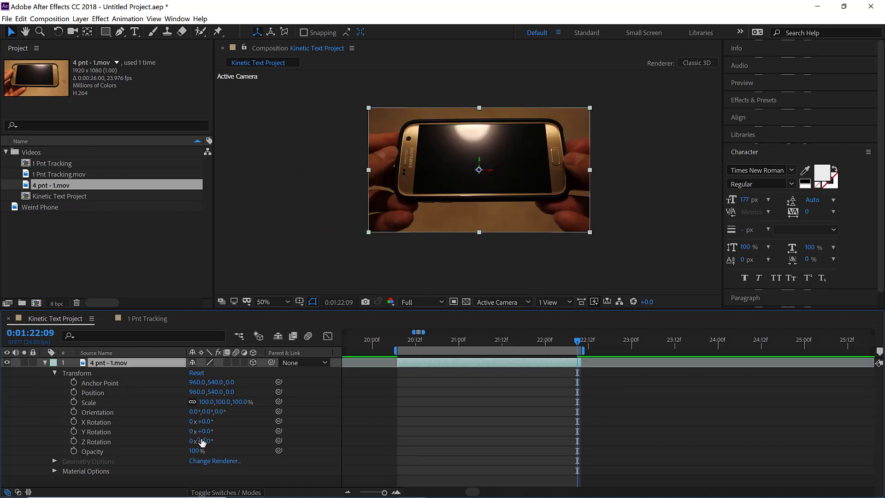
drag(194, 391, 238, 401)
key(ctrl+z)
drag(431, 208, 585, 271)
key(ctrl+z)
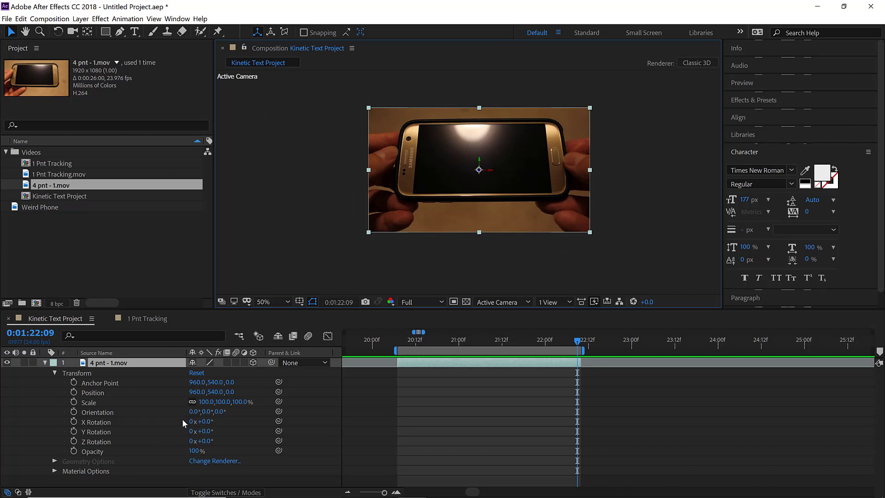
Turn off the 3D layer switch for the phone clip, try changing its rotation, and undo the rotation
click(253, 363)
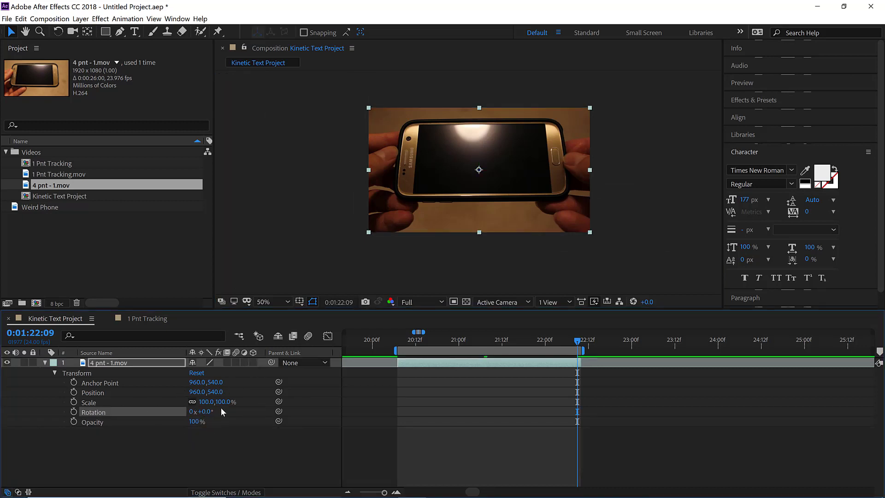
drag(205, 411, 313, 441)
key(ctrl+z)
click(209, 466)
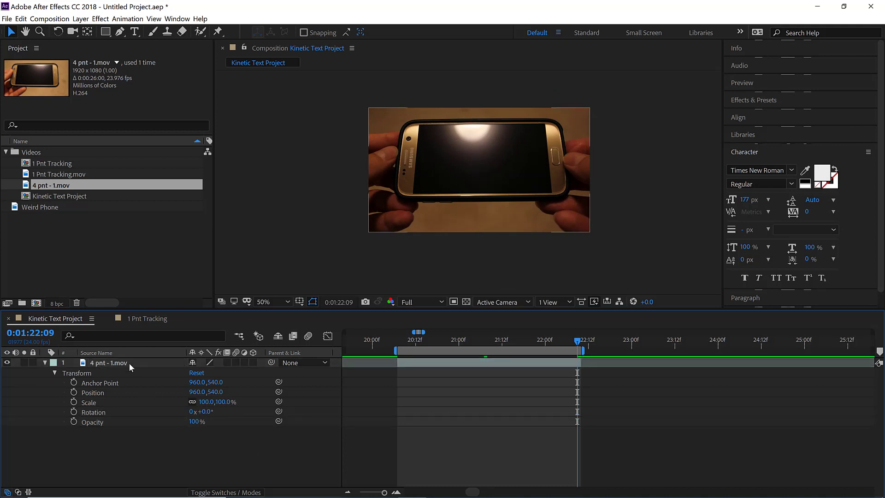
Delete the 4 pnt - 1.mov layer from the Kinetic Text Project composition
click(129, 361)
key(Delete)
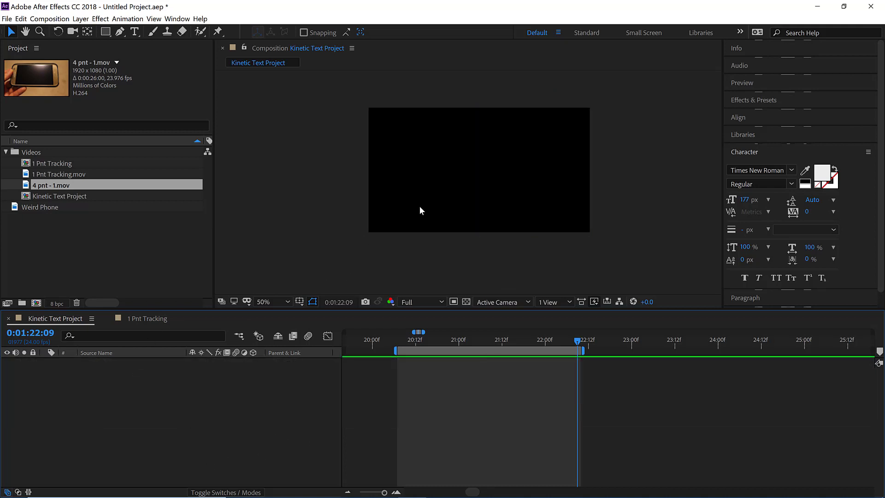
key(period)
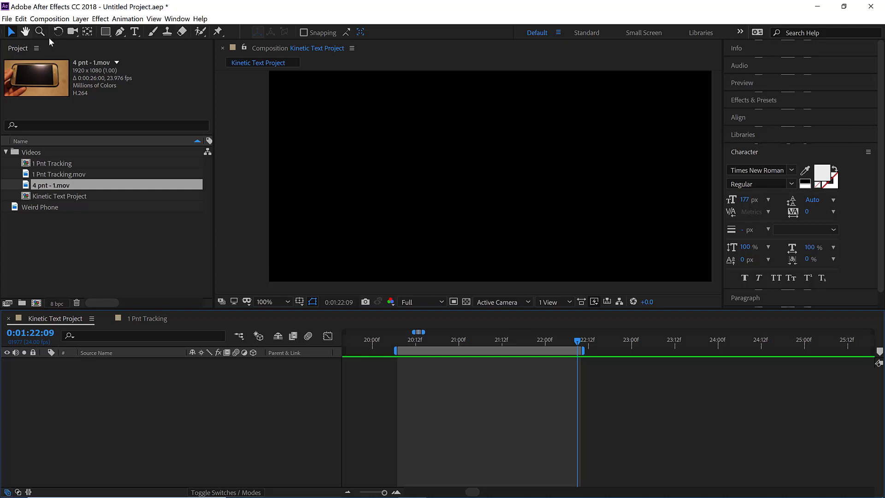
key(comma)
key(comma)
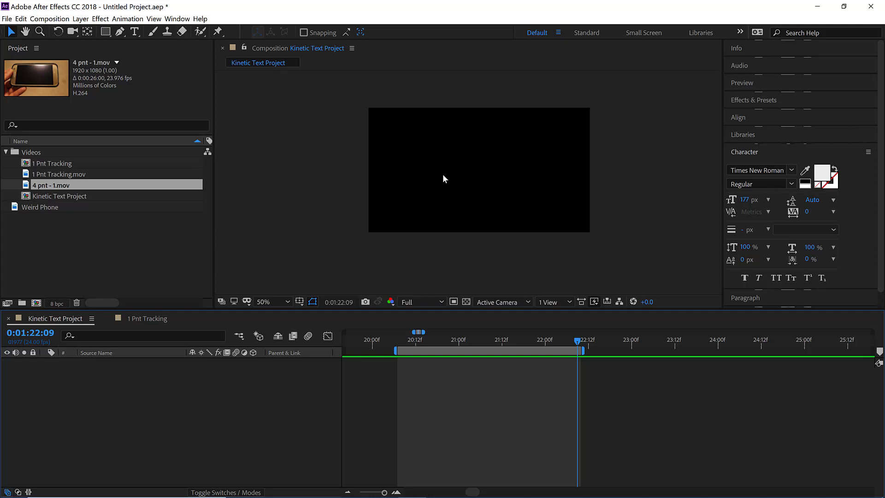
Add a text layer reading "3D Text" near the middle of the composition, and return to the Selection tool
key(ctrl+t)
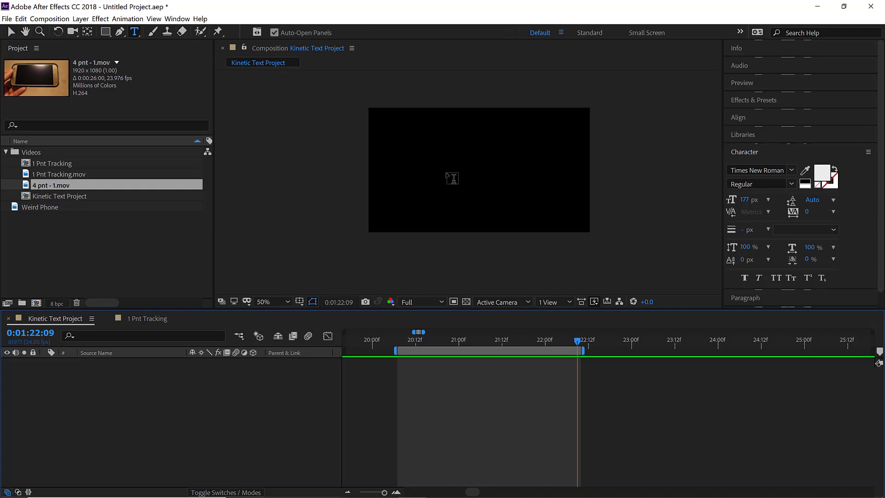
click(448, 176)
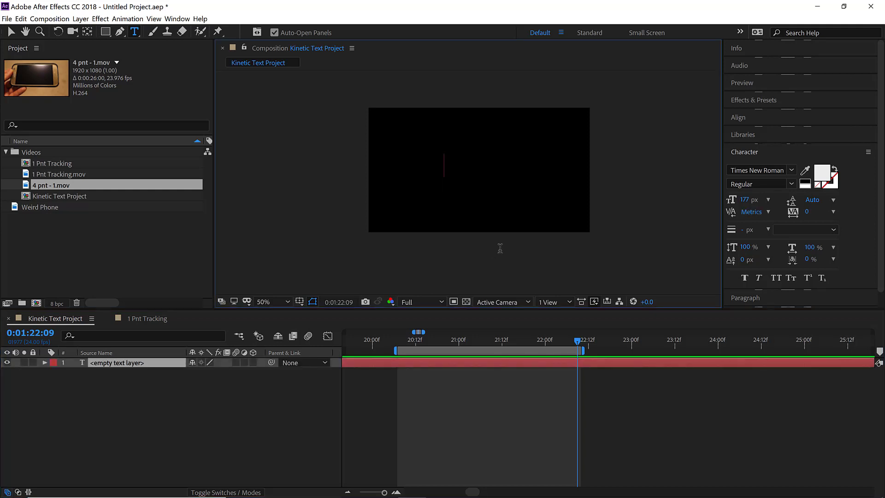
text(3D )
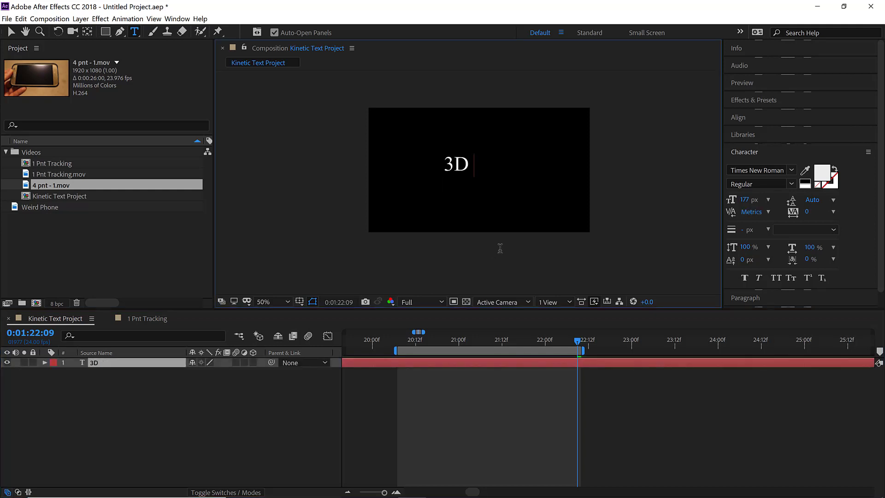
text(Text)
key(KP_Enter)
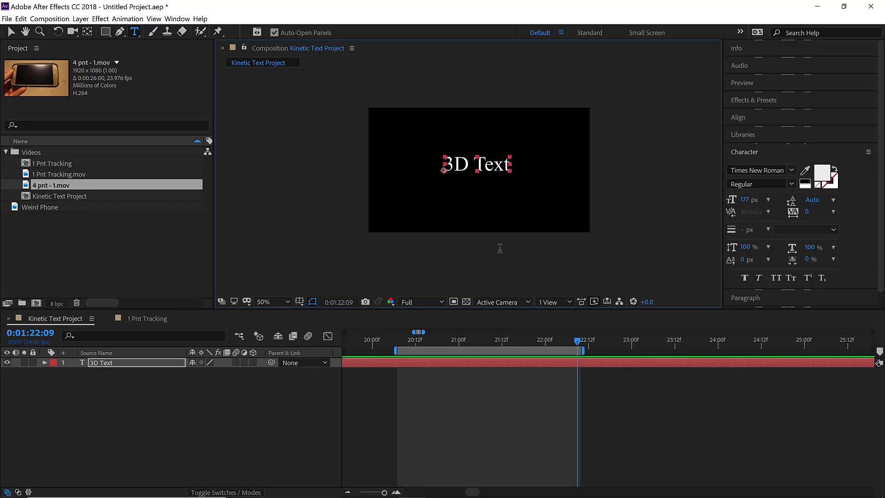
key(v)
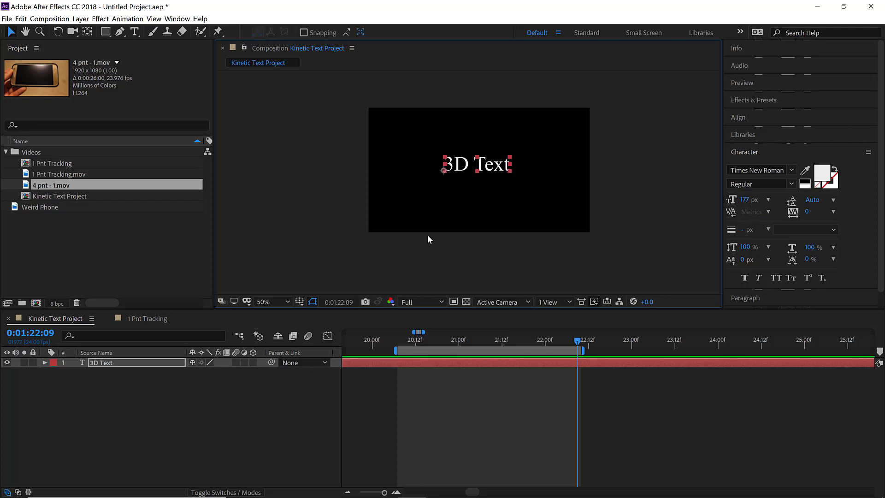
Set the composition view's magnification to Fit up to 100% and pan around the canvas with the Hand tool
click(272, 302)
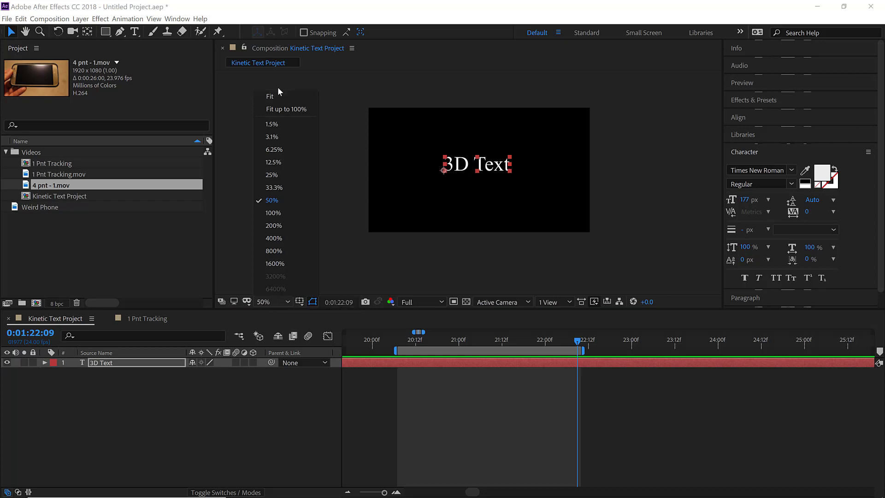
click(284, 111)
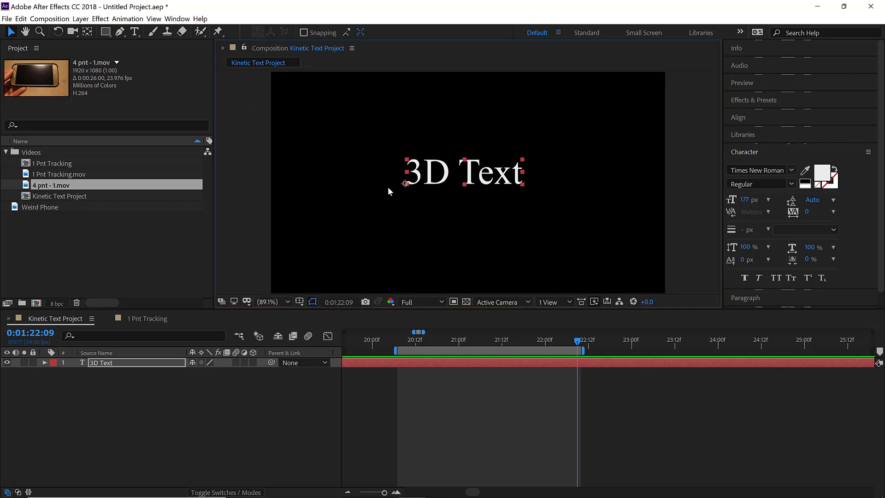
click(665, 147)
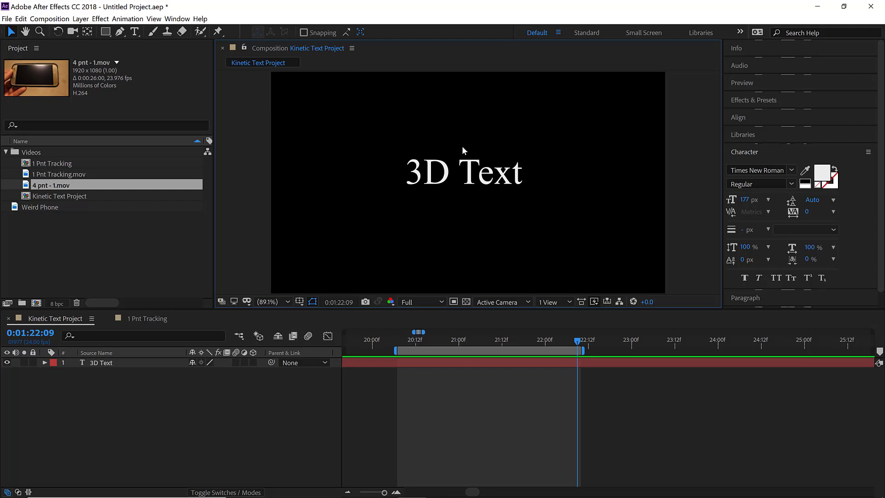
click(24, 36)
drag(493, 156, 513, 158)
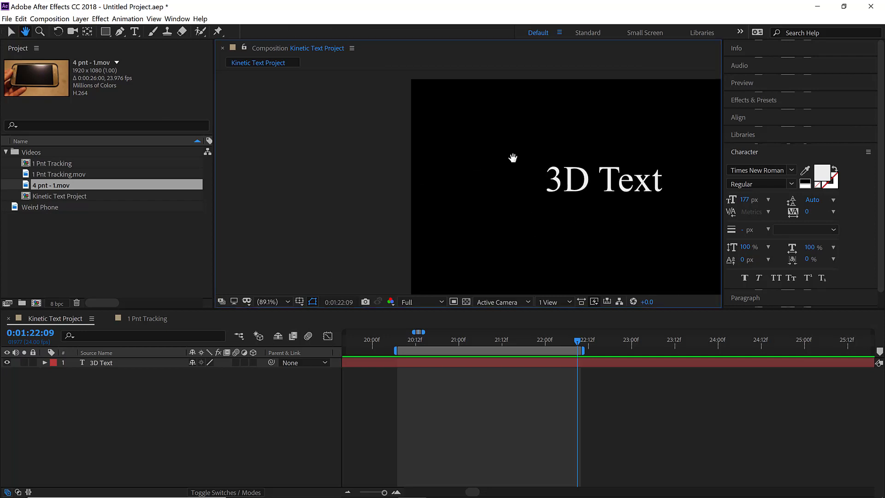
click(10, 32)
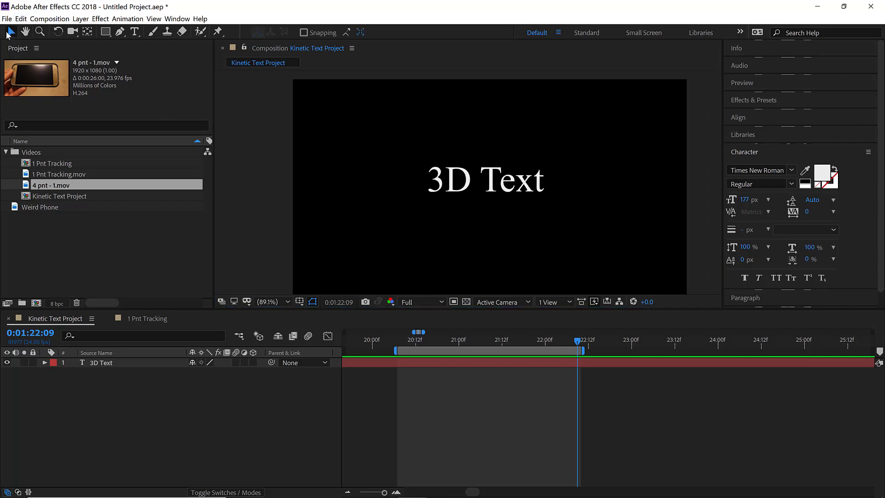
key(space)
drag(522, 143, 474, 138)
key(space)
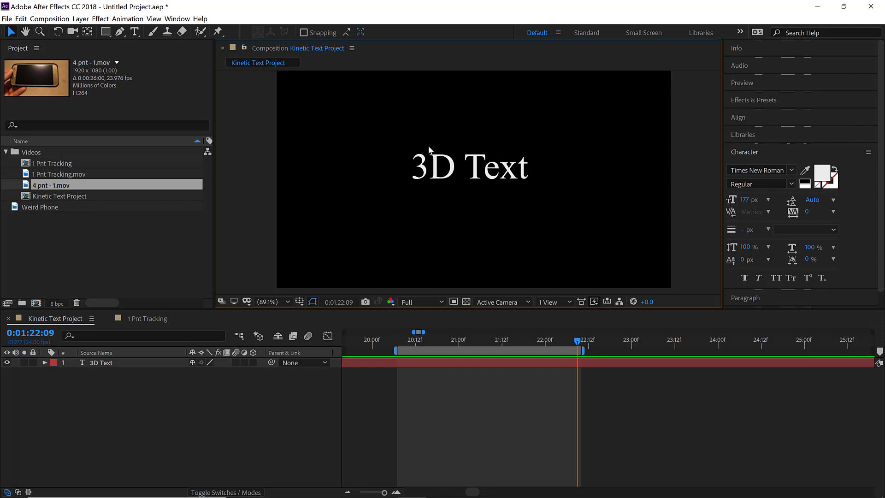
Zoom the timeline out one level, and switch the composition view between Fit up to 100%, 50% and 100% magnification
key(minus)
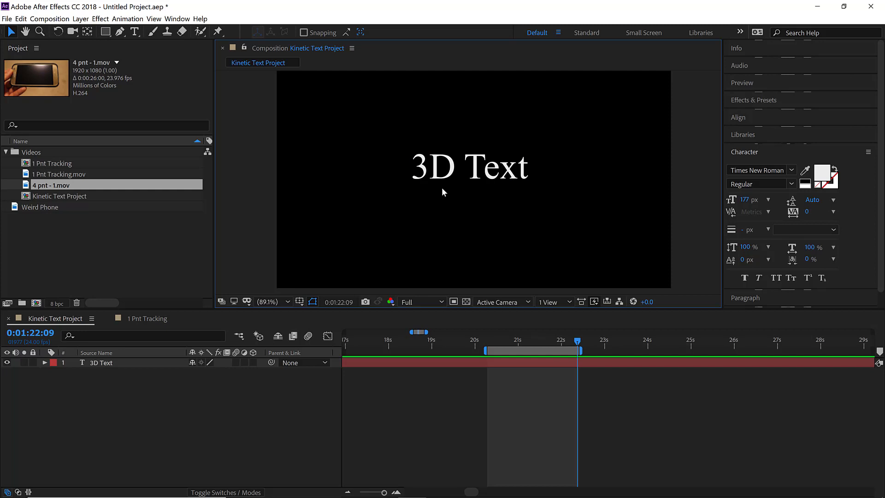
key(period)
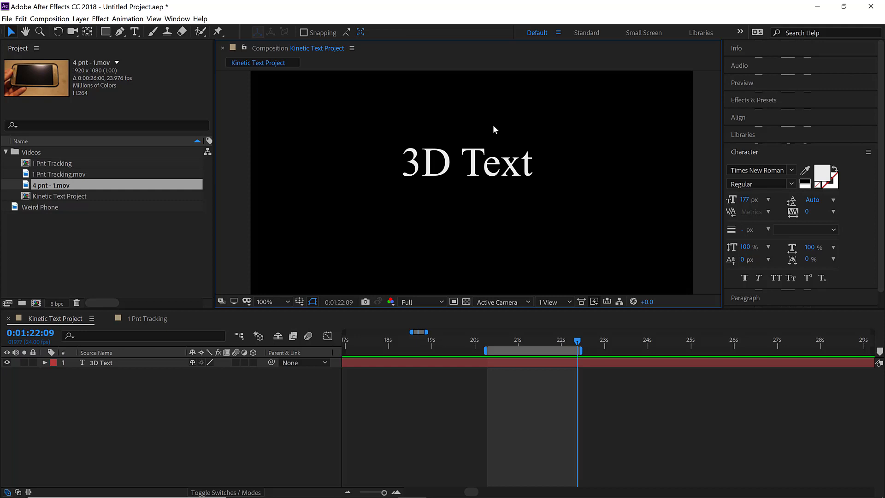
click(282, 302)
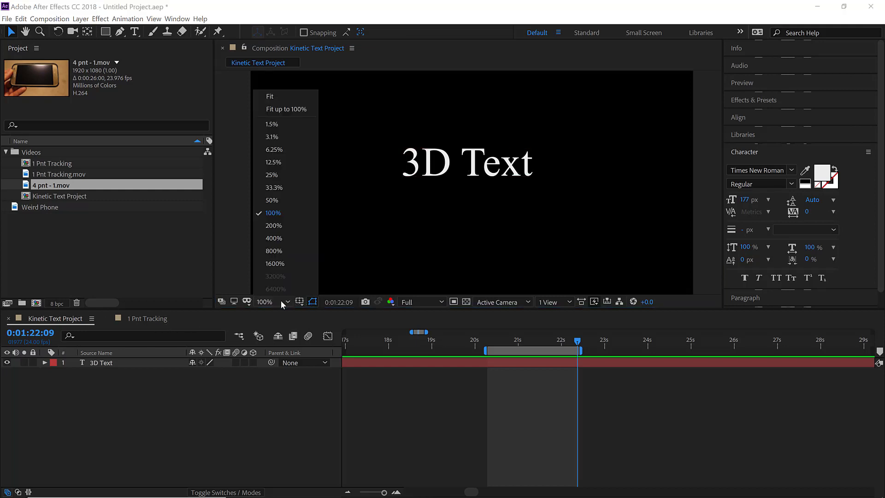
click(285, 110)
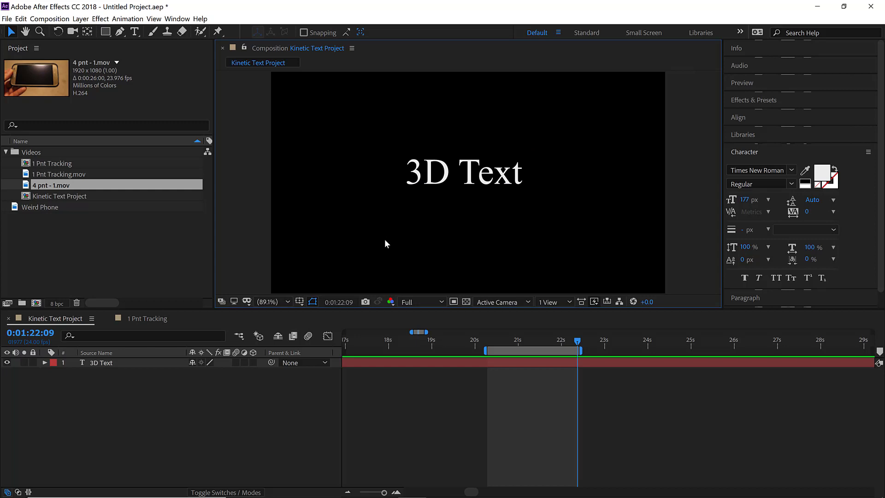
key(comma)
key(period)
key(period)
key(comma)
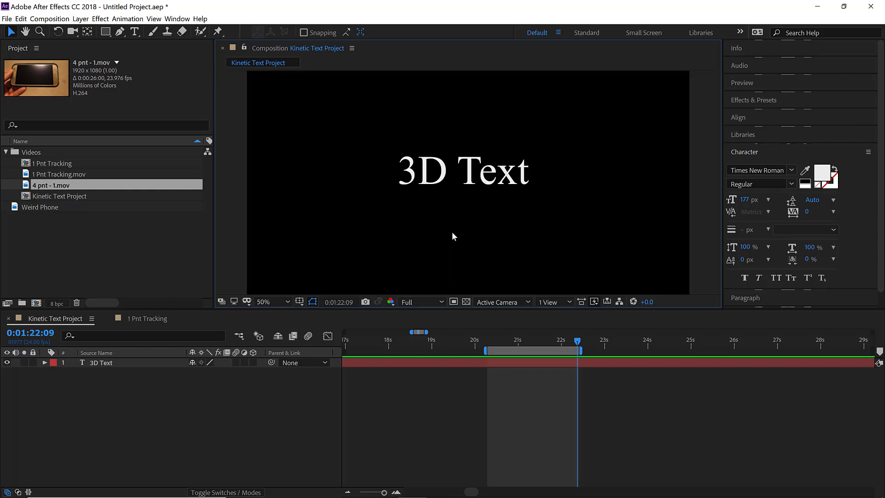
key(comma)
key(period)
key(comma)
key(period)
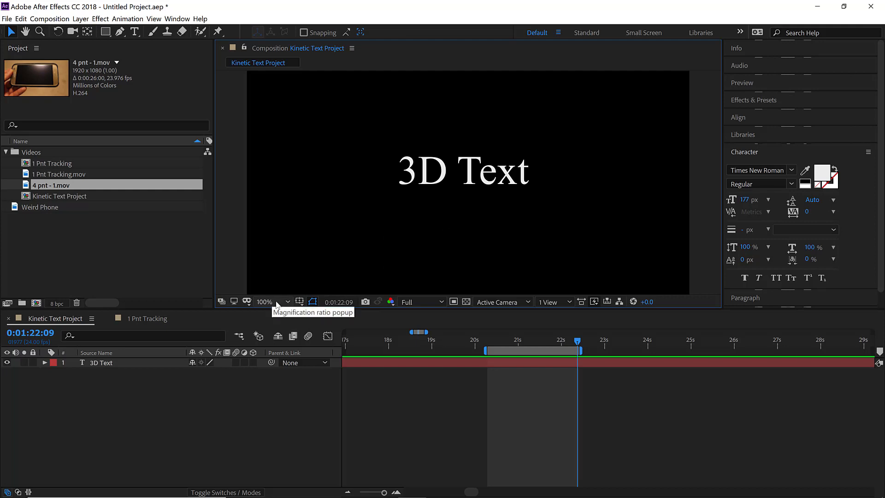
Choose the camera tool and make the "3D Text" layer a 3D layer
click(73, 32)
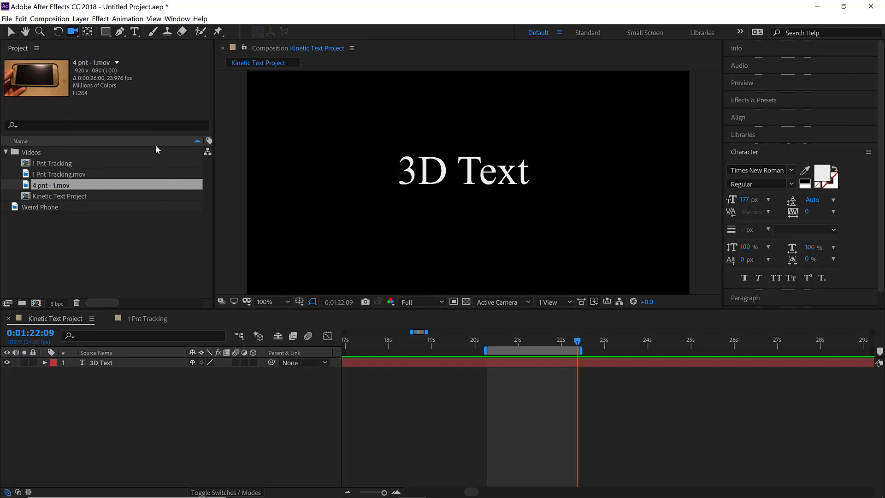
click(136, 361)
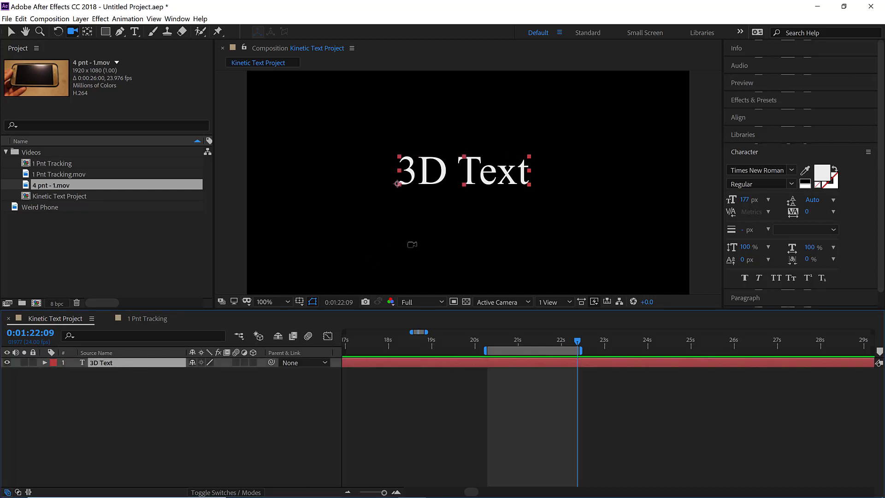
scroll(449, 237, down, 2)
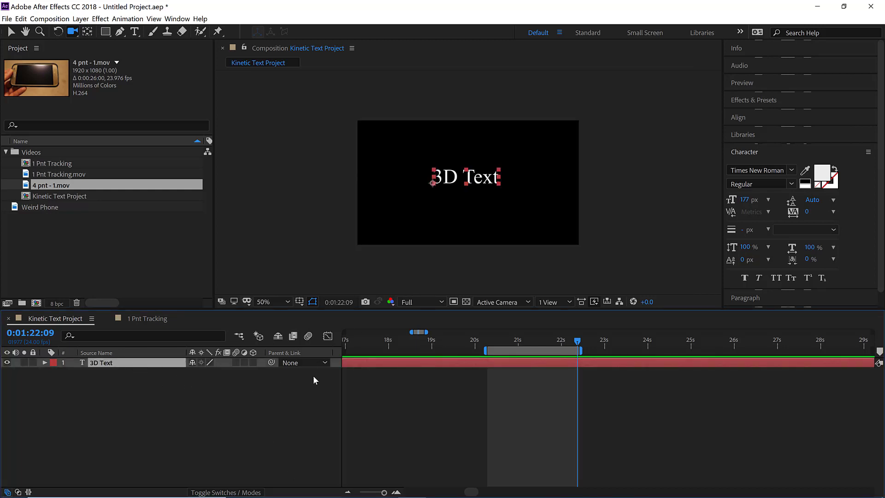
click(253, 362)
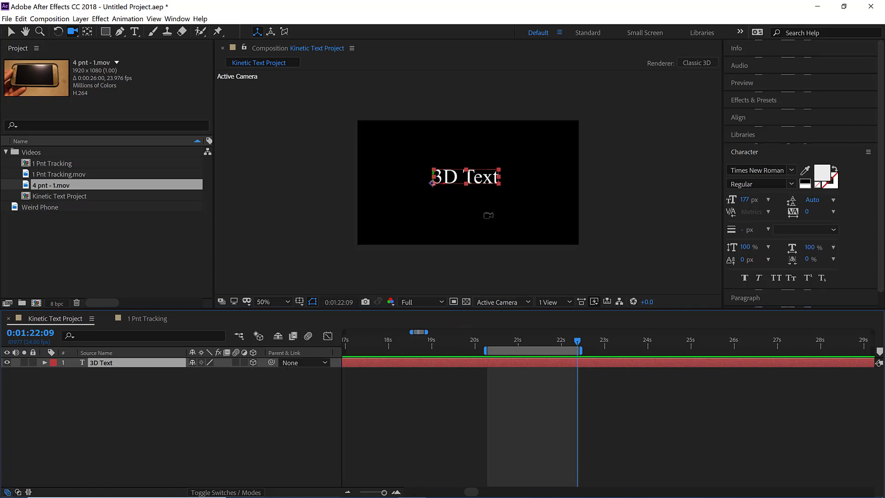
Switch the composition from the Active Camera to Custom View 1 and inspect the text at different magnifications
click(493, 303)
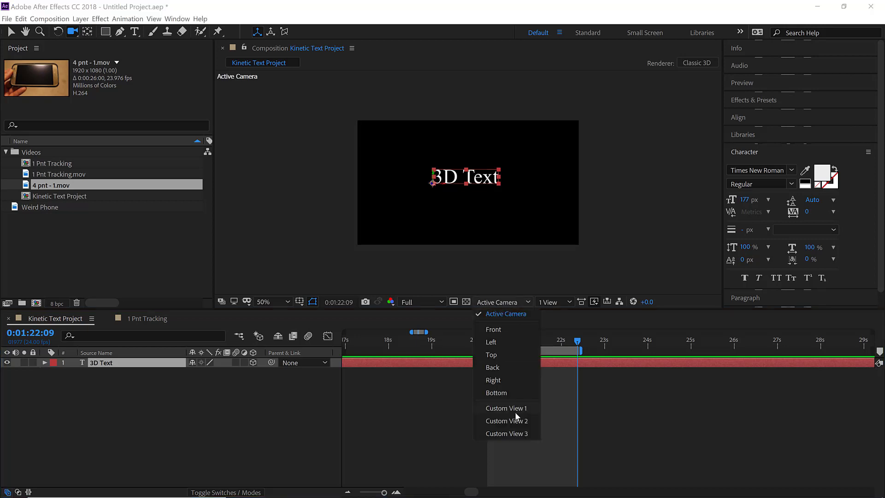
click(509, 409)
scroll(438, 213, up, 2)
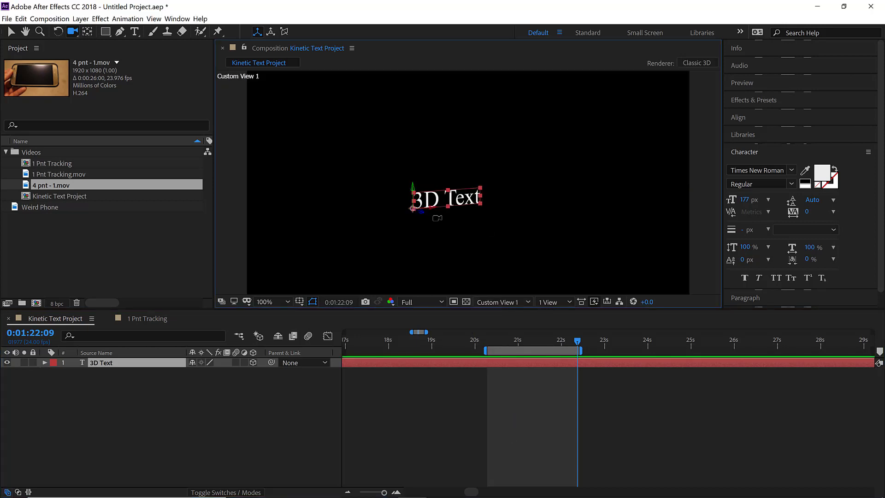
scroll(466, 253, down, 2)
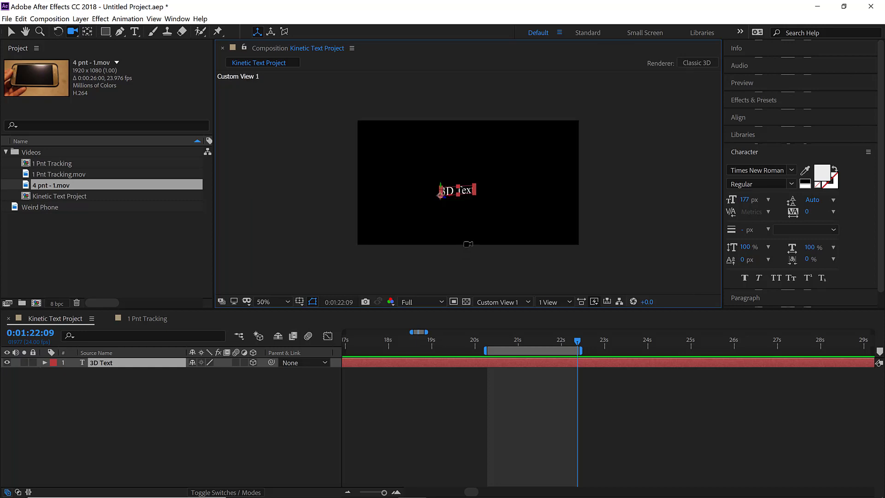
Set the composition magnification to Fit up to 100% and enlarge the composition area by shrinking the timeline
click(265, 302)
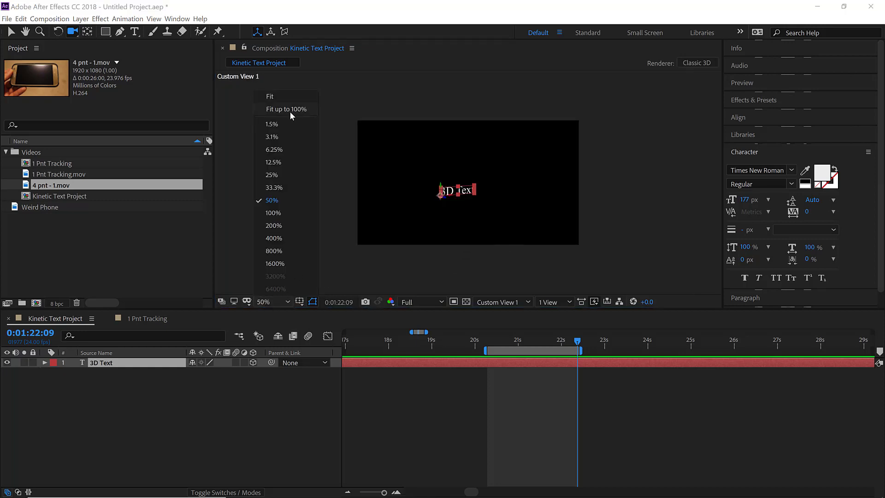
click(291, 110)
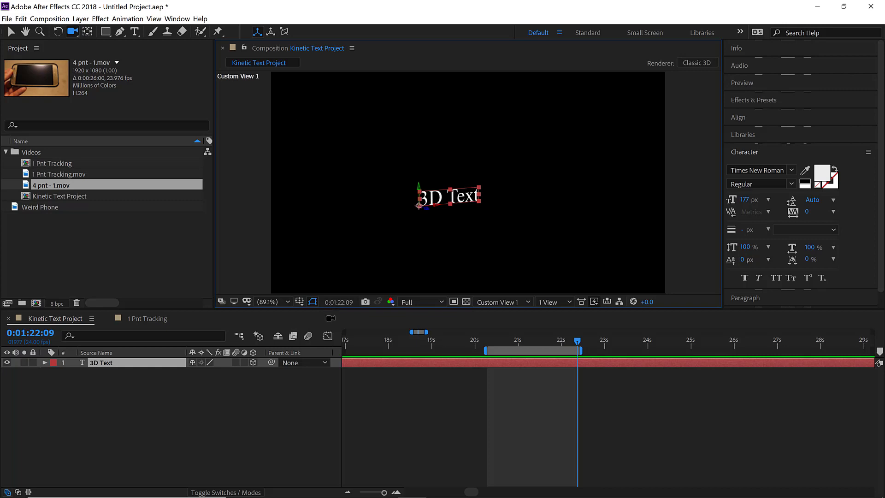
drag(330, 309, 331, 363)
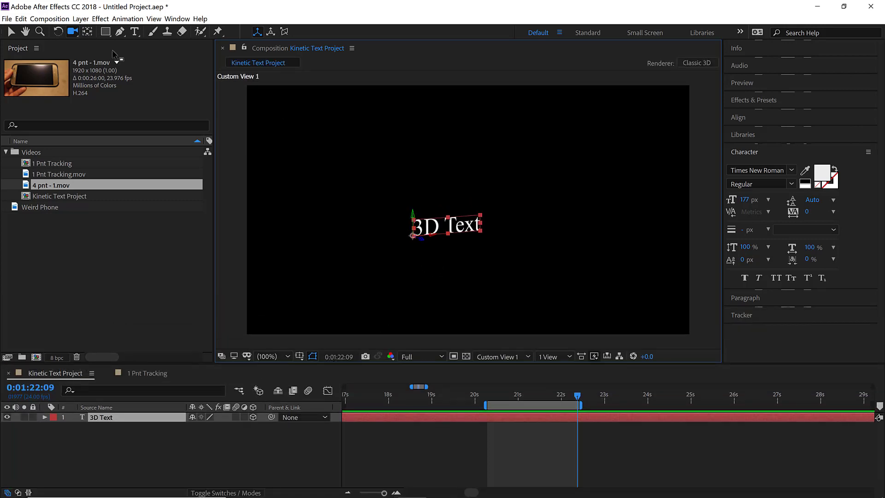
Orbit, pan and dolly Custom View 1 around the 3D text with the Unified Camera Tool, and review the other camera tools
click(72, 32)
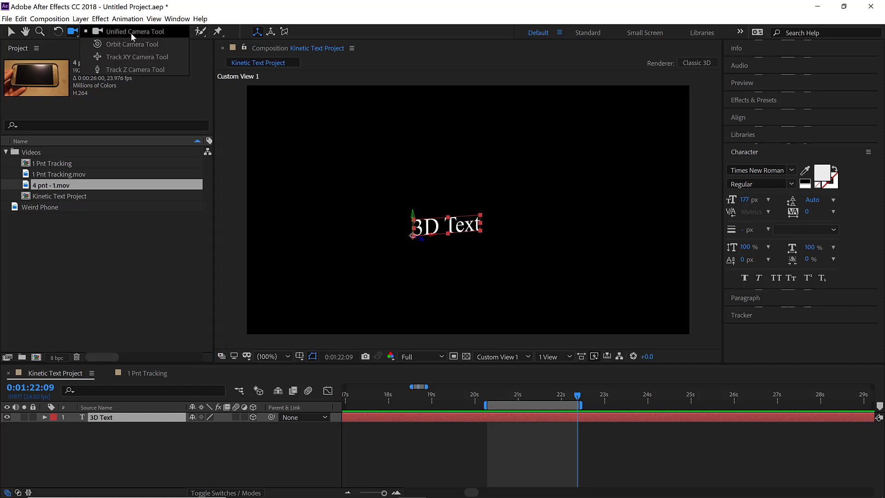
click(131, 32)
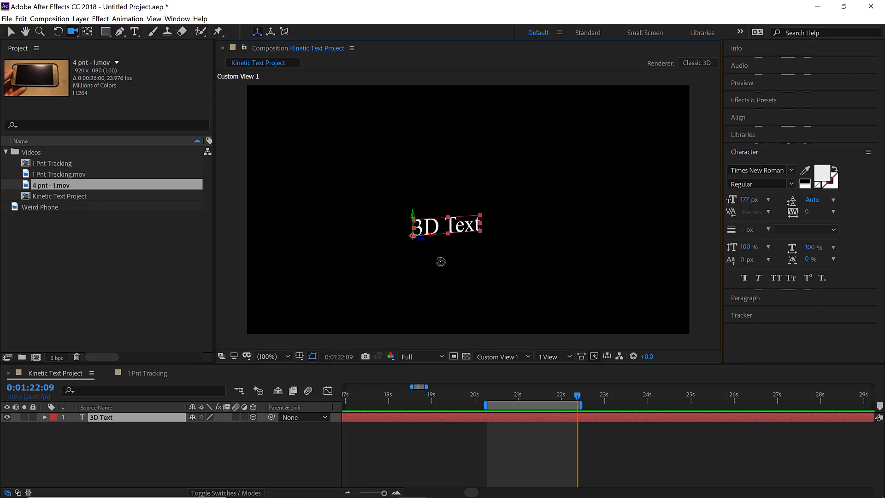
drag(440, 262, 465, 255)
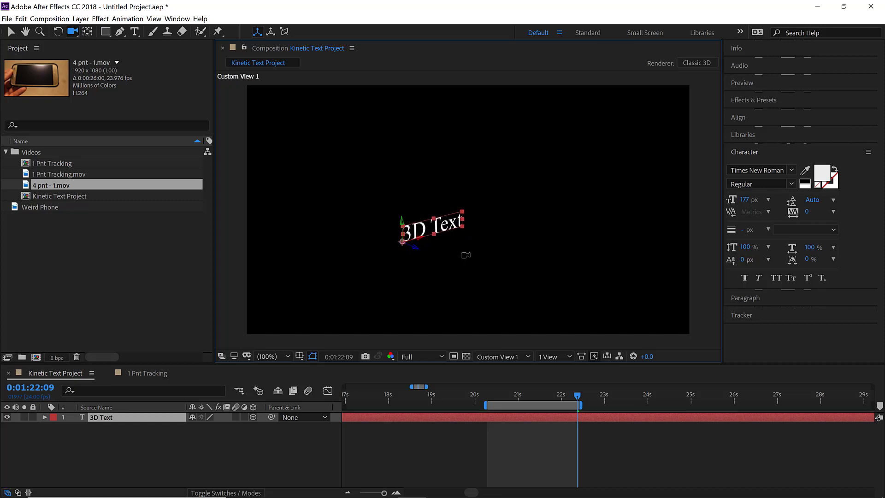
key(comma)
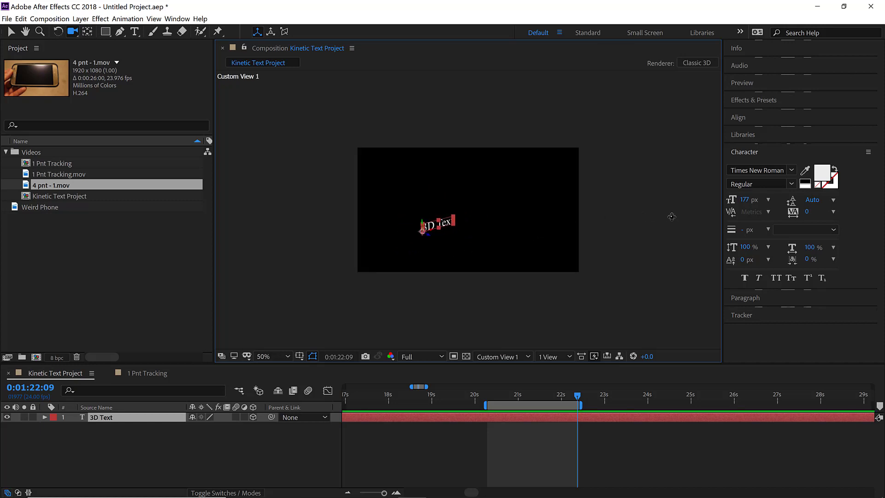
drag(671, 216, 635, 211)
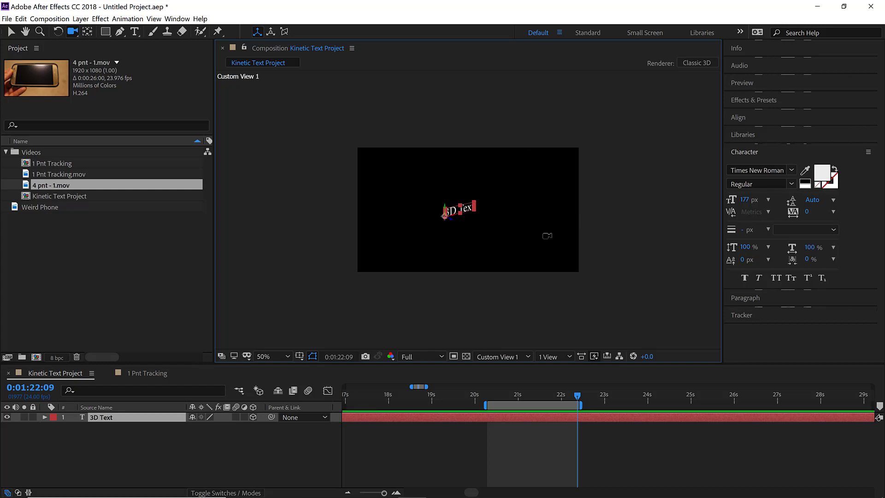
drag(637, 207, 466, 229)
mouse_move(549, 226)
mouse_down()
mouse_move(523, 228)
mouse_move(555, 226)
mouse_up()
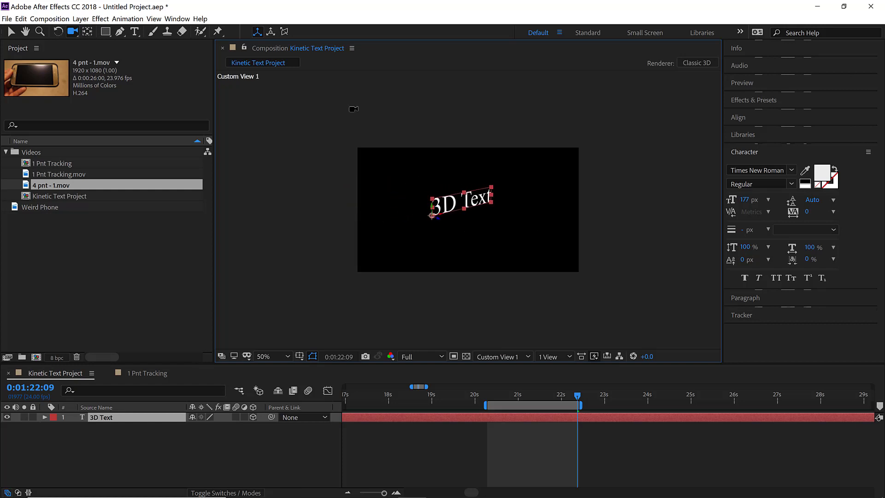
click(71, 33)
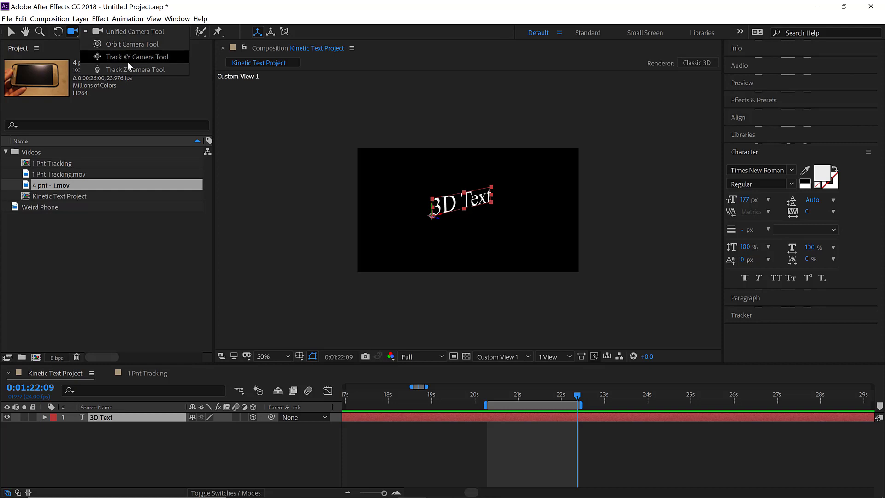
click(73, 31)
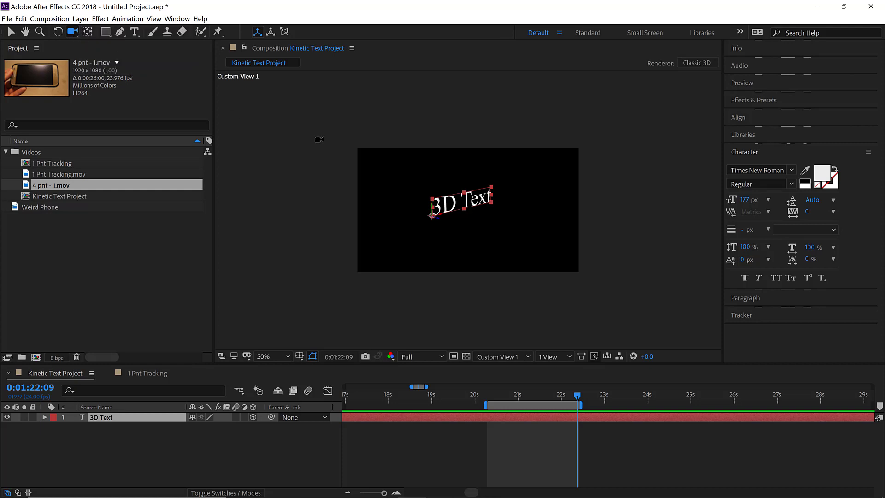
Move the 3D Text layer's anchor point along its X axis to about 40.9 with the Pan Behind tool
scroll(477, 217, up, 2)
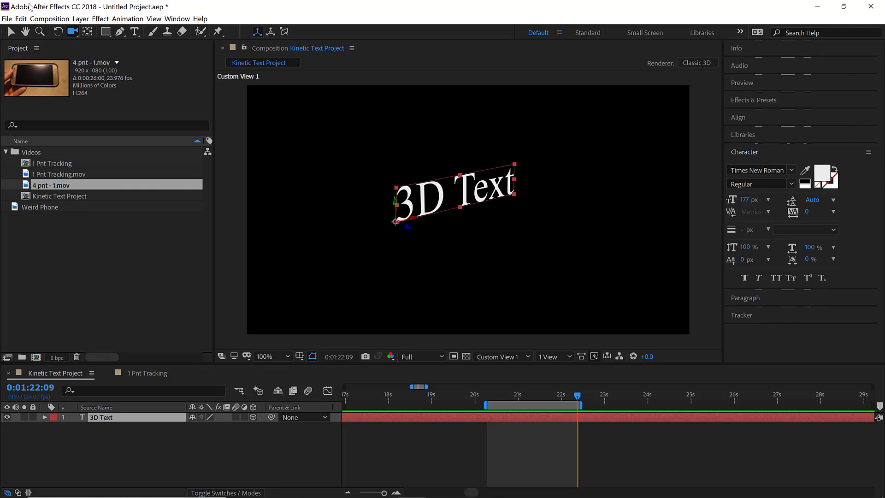
click(87, 33)
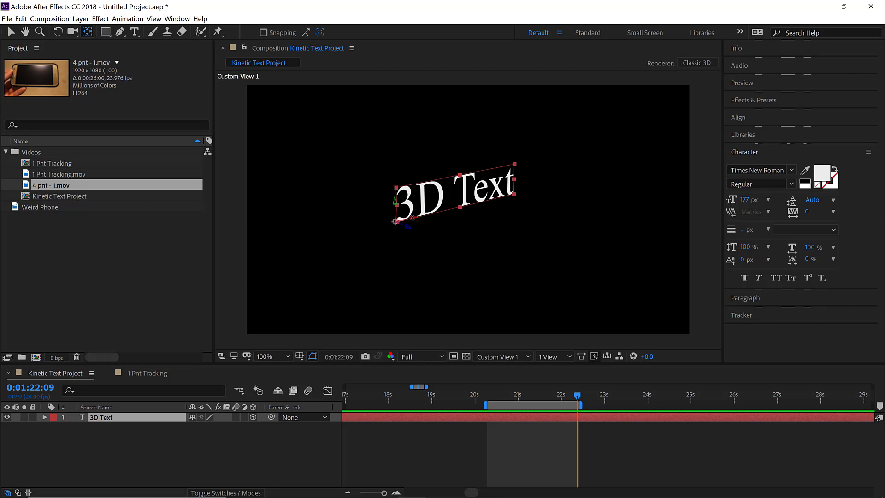
drag(395, 221, 423, 221)
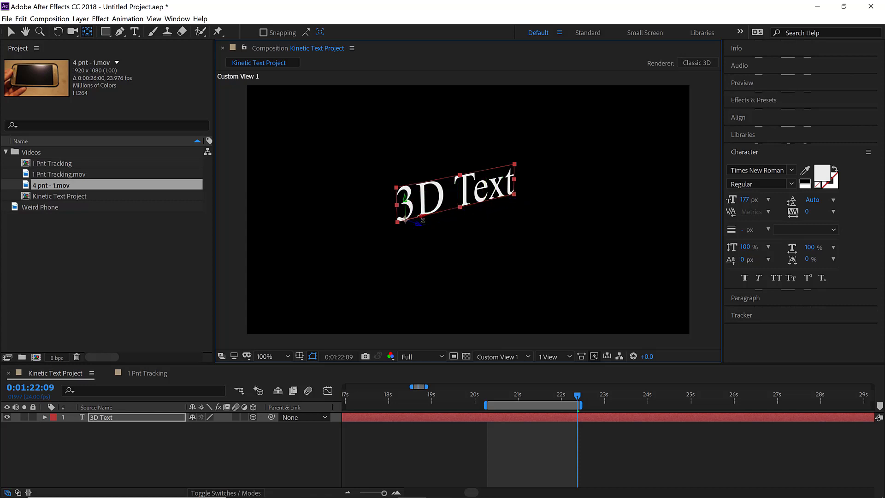
Expand the 3D Text layer's Transform properties, set the Anchor Point X value to 49.9, and deselect the layer
click(366, 419)
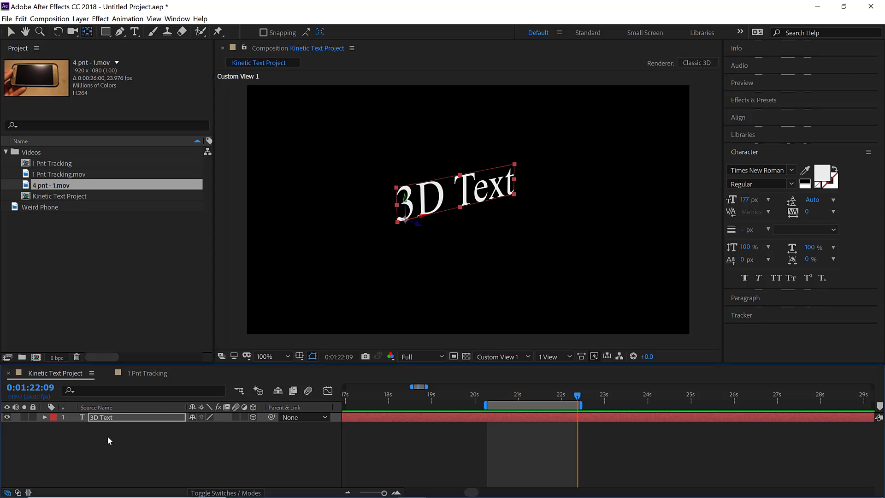
click(44, 418)
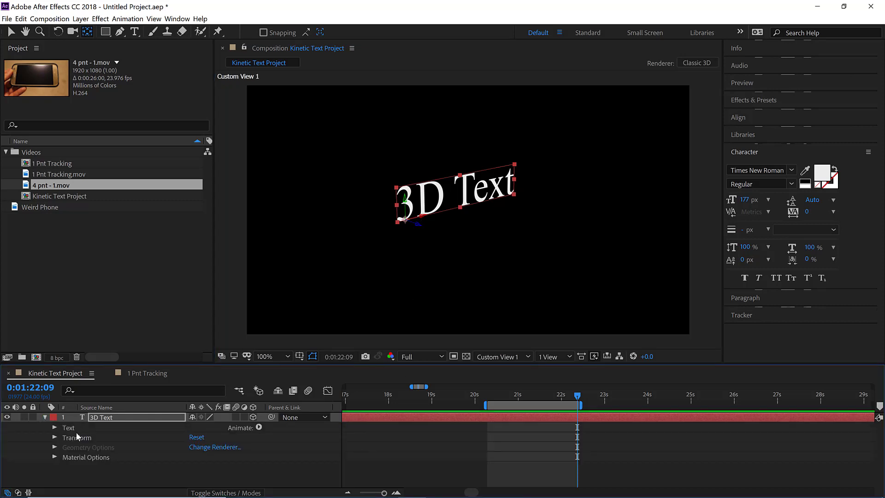
click(53, 437)
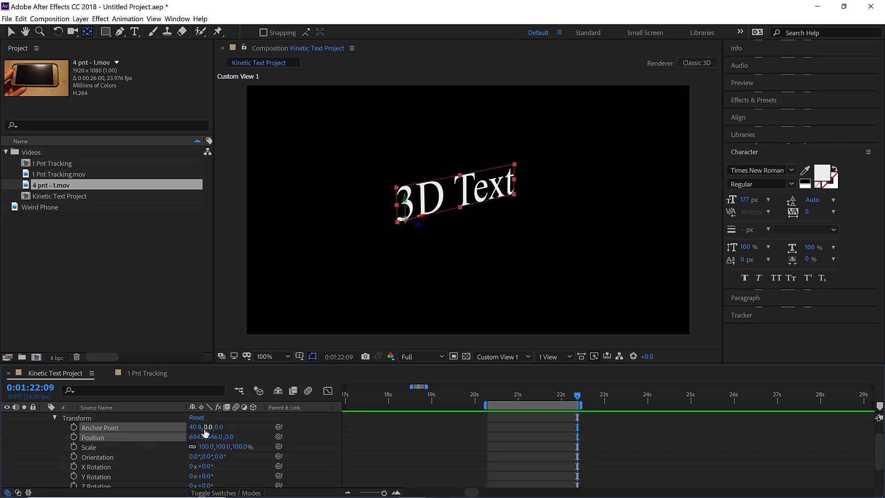
mouse_move(197, 427)
mouse_down()
mouse_move(397, 422)
mouse_move(188, 418)
mouse_up()
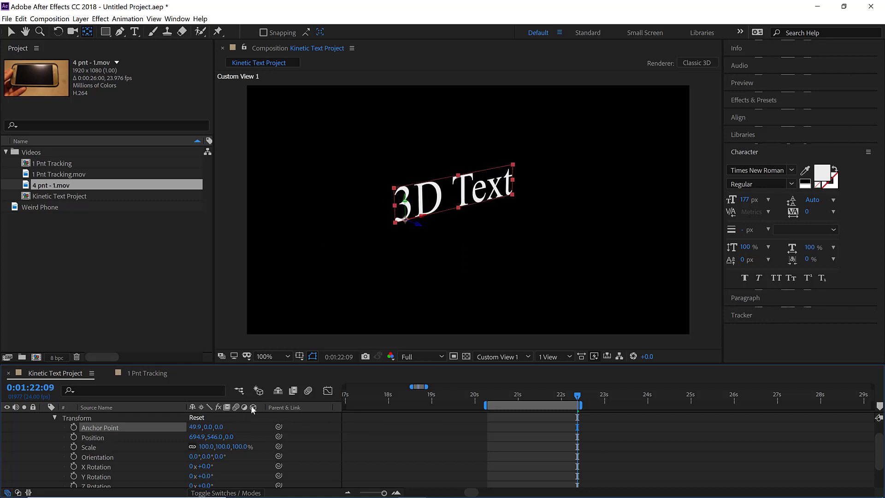
click(389, 454)
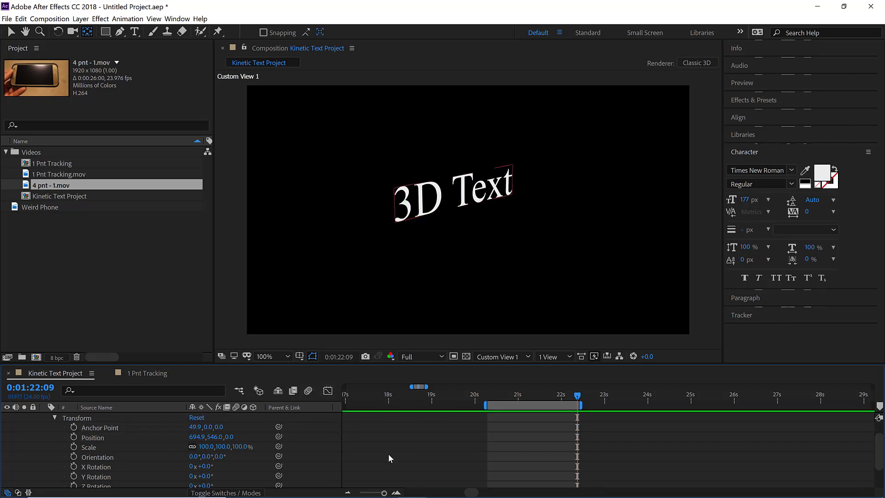
click(105, 33)
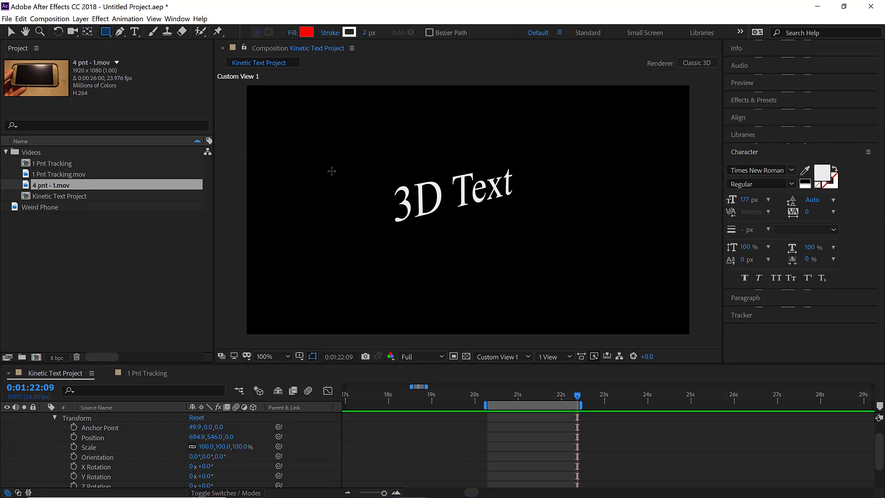
drag(320, 125, 471, 297)
key(ctrl+z)
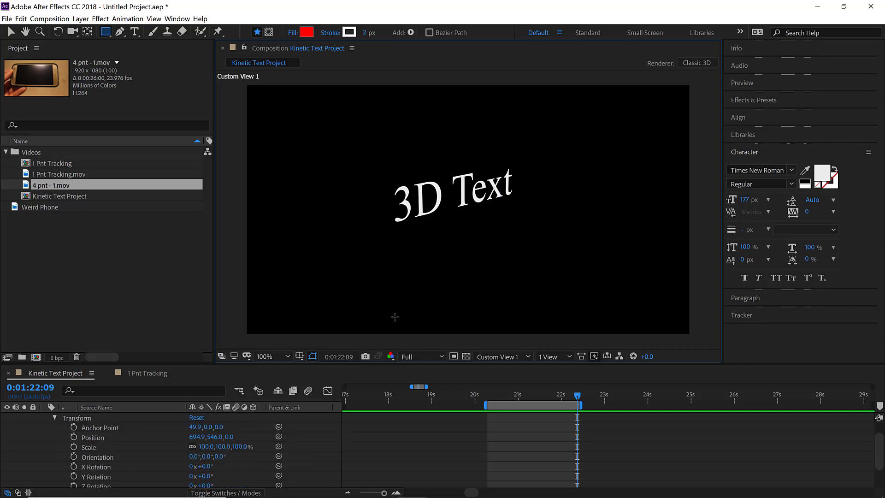
Return the composition view to Active Camera and turn the 3D Text layer back into a 2D layer
click(488, 358)
click(499, 369)
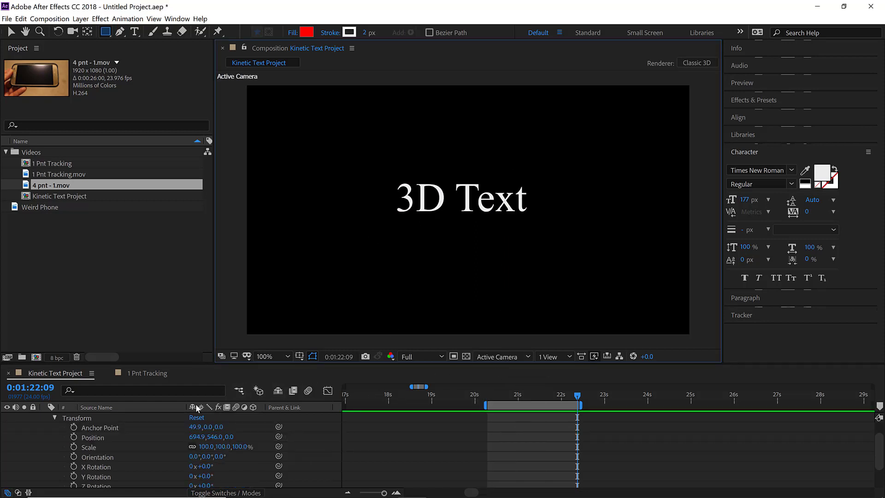
scroll(284, 439, up, 1)
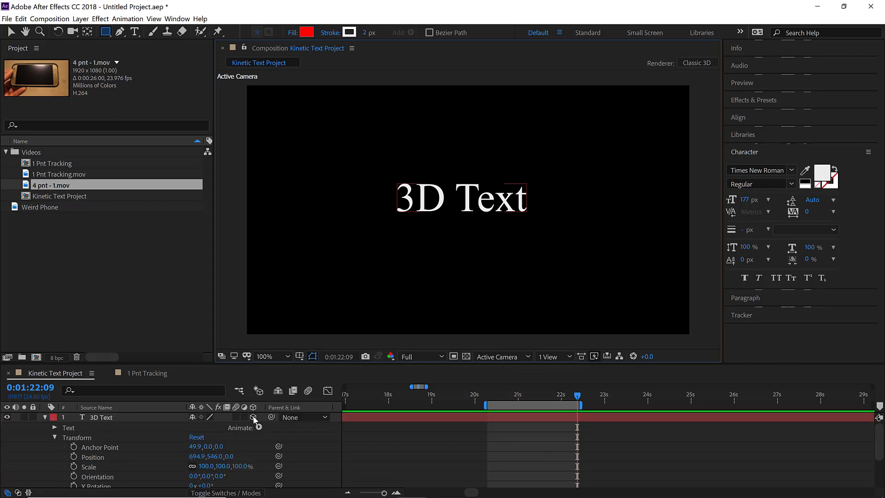
click(253, 418)
Move the text slightly down and right to about 711.9, 582.0 with the Selection tool, and deselect it
key(v)
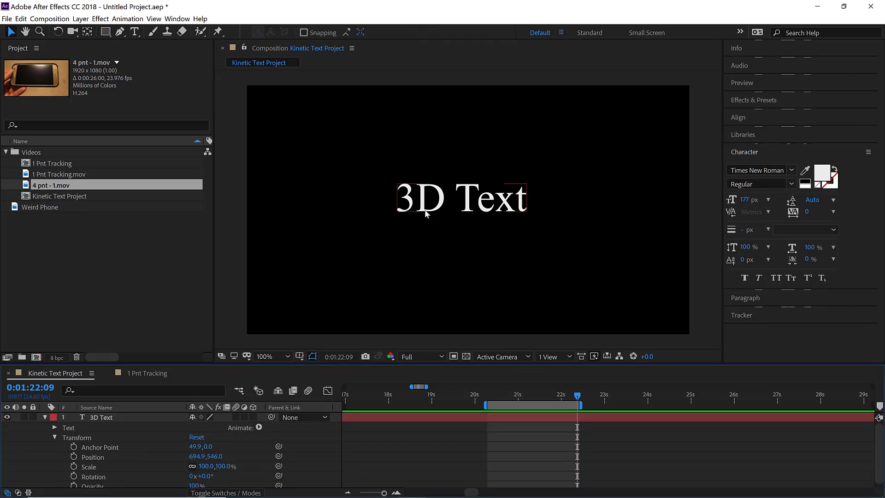
drag(427, 208, 431, 216)
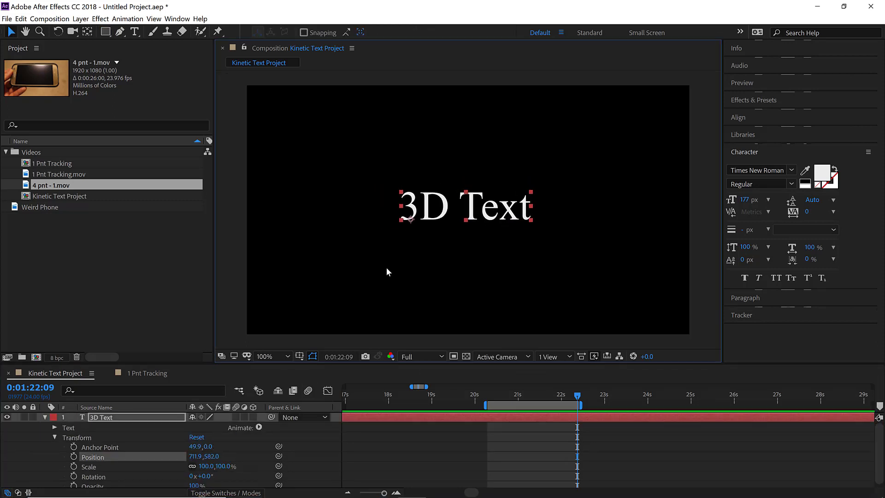
click(435, 459)
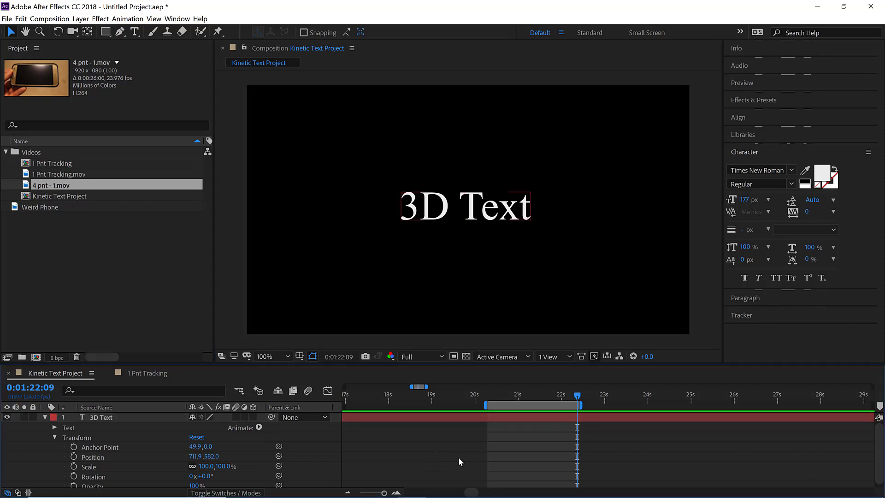
Draw a large red pentagon with the Polygon Tool as a new shape layer at the composition's upper-left corner
click(105, 35)
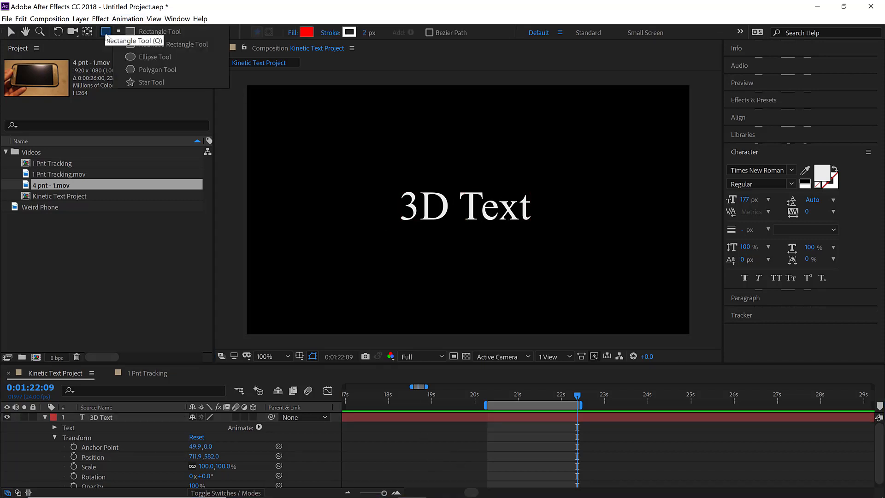
click(157, 69)
drag(320, 139, 391, 154)
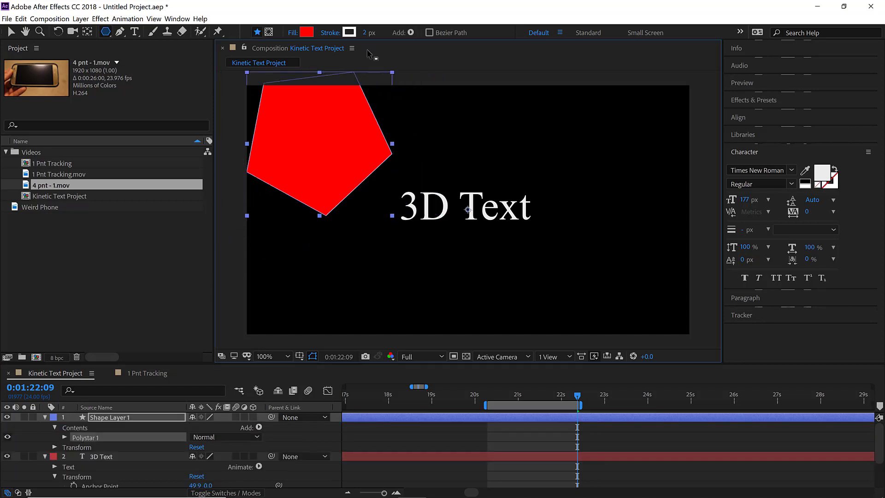
Change the pentagon's fill color to blue (3B00FF)
click(306, 33)
click(471, 225)
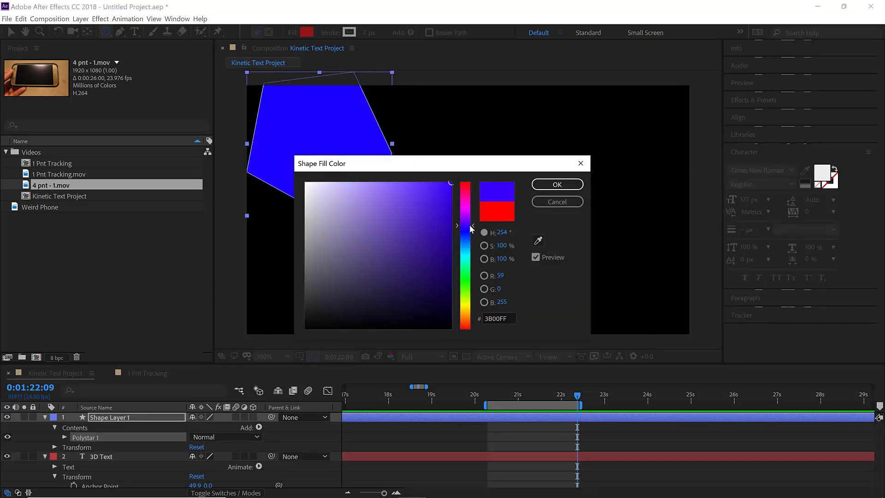
click(556, 184)
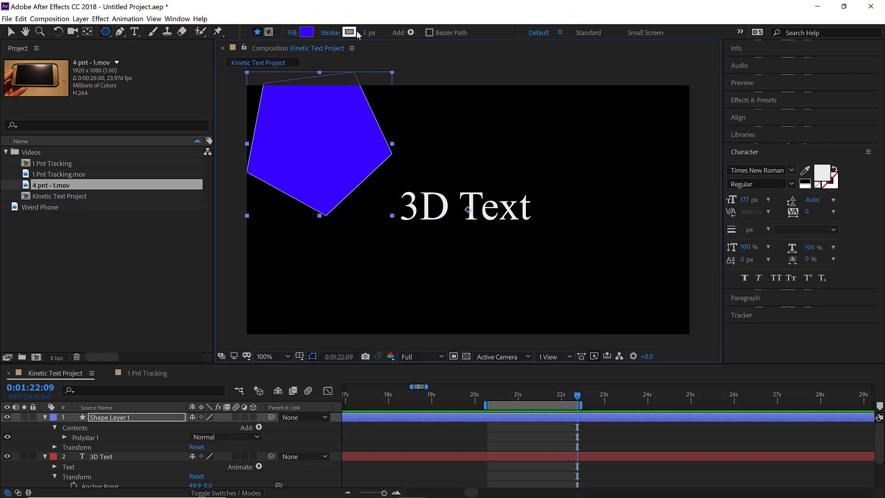
Look at the pentagon's stroke color options without changing them, and set the stroke width to 27 px
click(355, 32)
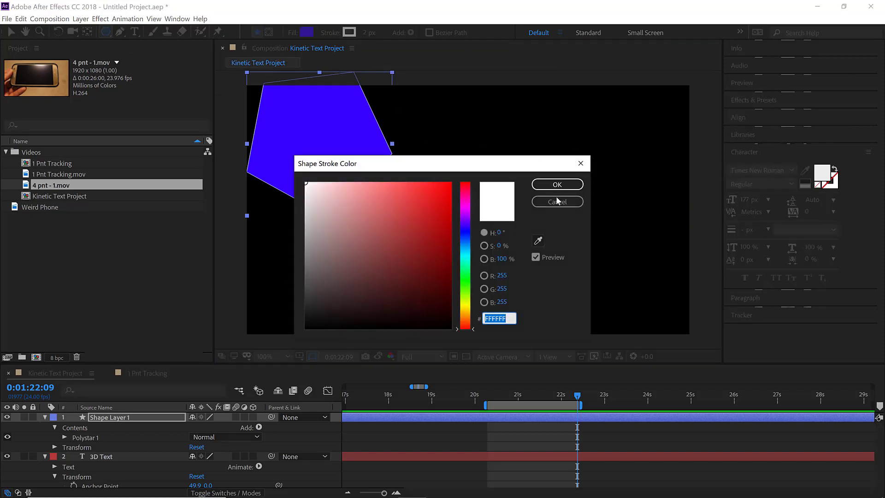
click(557, 201)
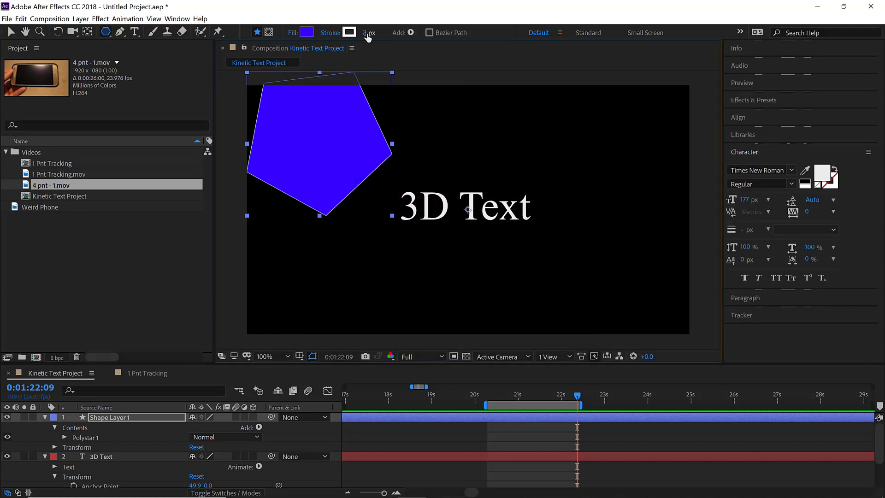
drag(367, 35, 384, 37)
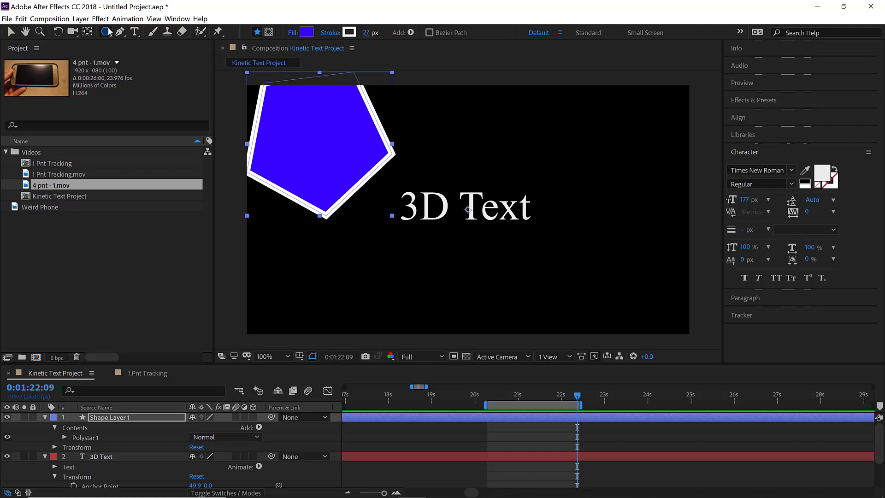
Draw a large star over the text with the Star Tool, in the same shape layer as the pentagon
drag(107, 33, 159, 83)
drag(493, 169, 610, 220)
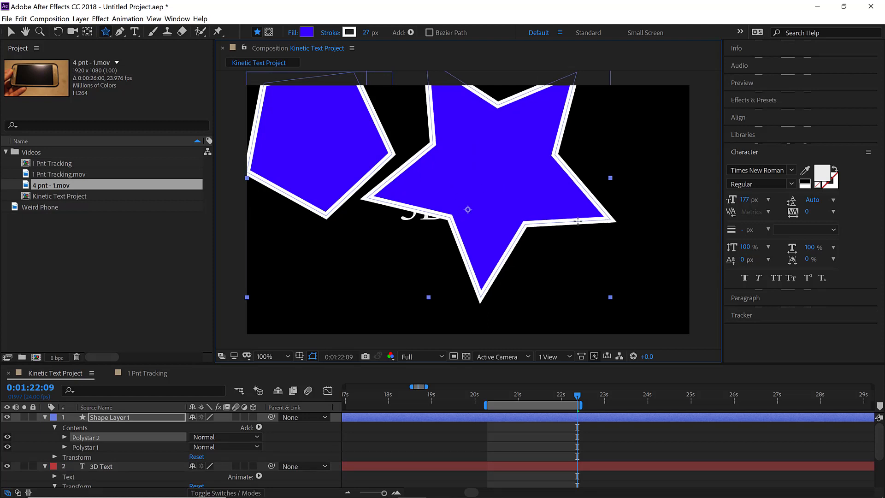
Undo the star, the stroke and fill changes, and the pentagon's shape layer
key(ctrl+z)
key(ctrl+z)
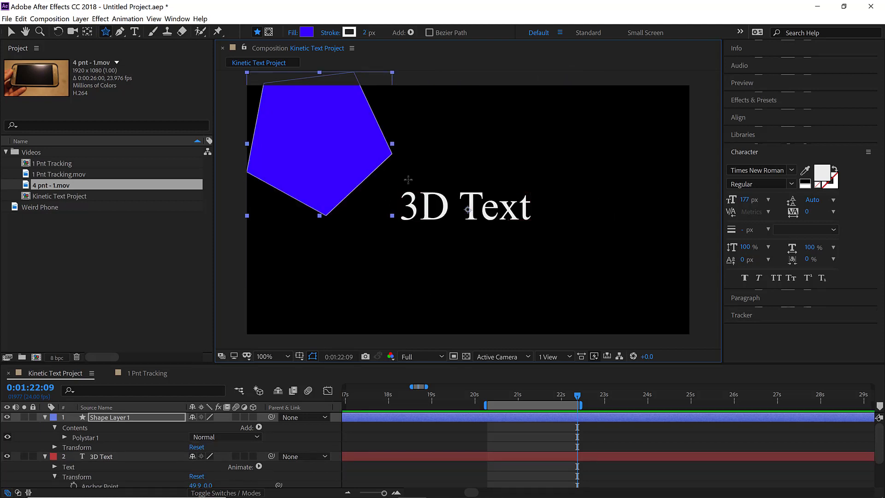
key(ctrl+z)
key(ctrl+z)
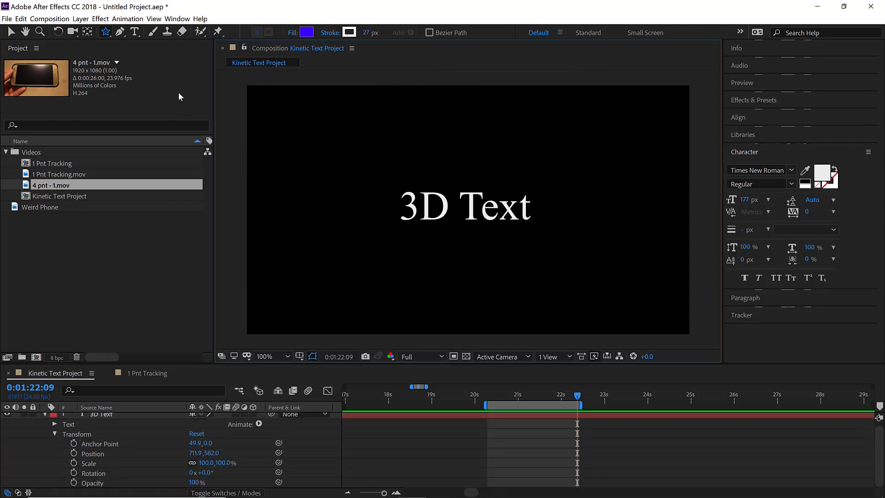
Draw a star-shaped mask around the text on the 3D Text layer with the Star Tool
click(519, 416)
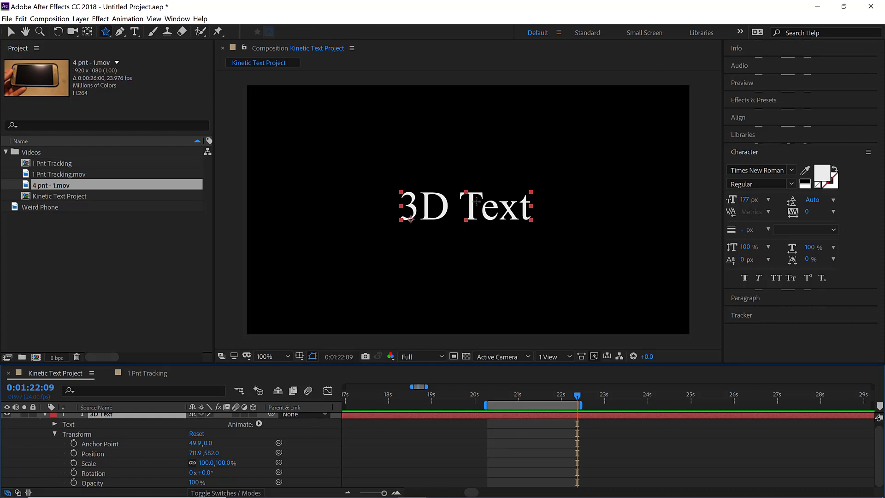
drag(464, 188, 435, 266)
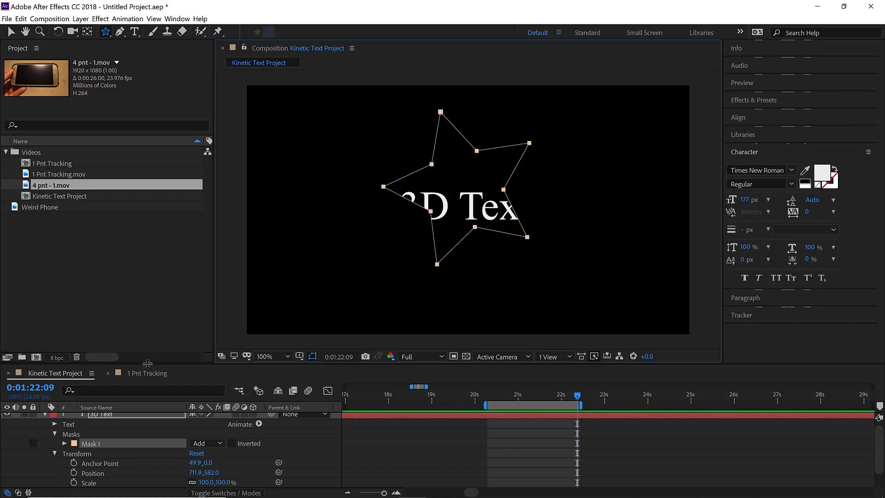
Enlarge the timeline area and collapse all of the 3D Text layer's property groups
drag(152, 352, 155, 322)
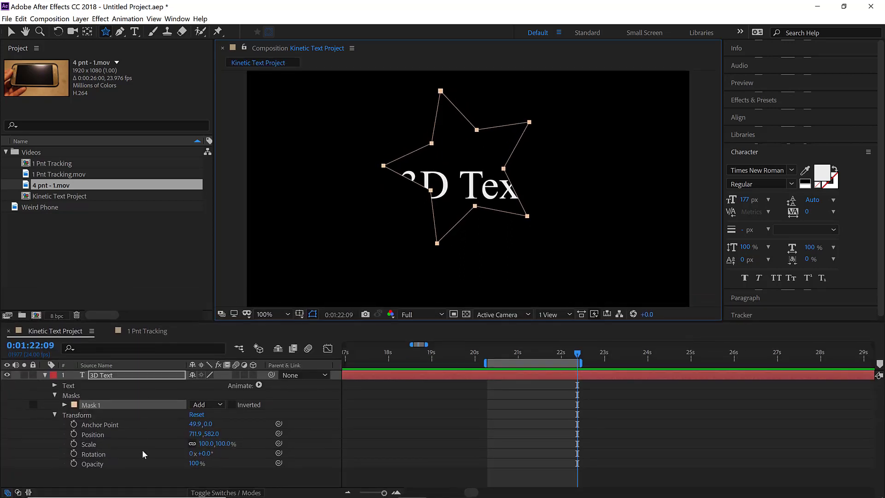
click(54, 396)
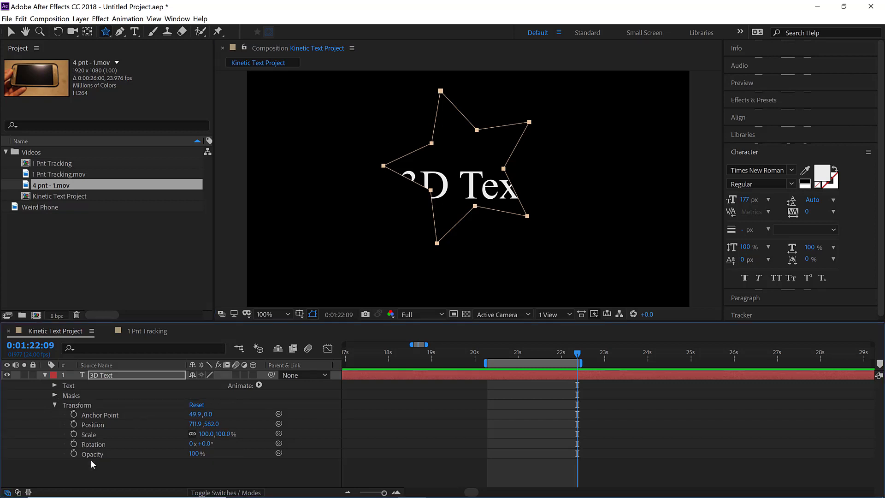
click(54, 405)
click(73, 425)
click(46, 376)
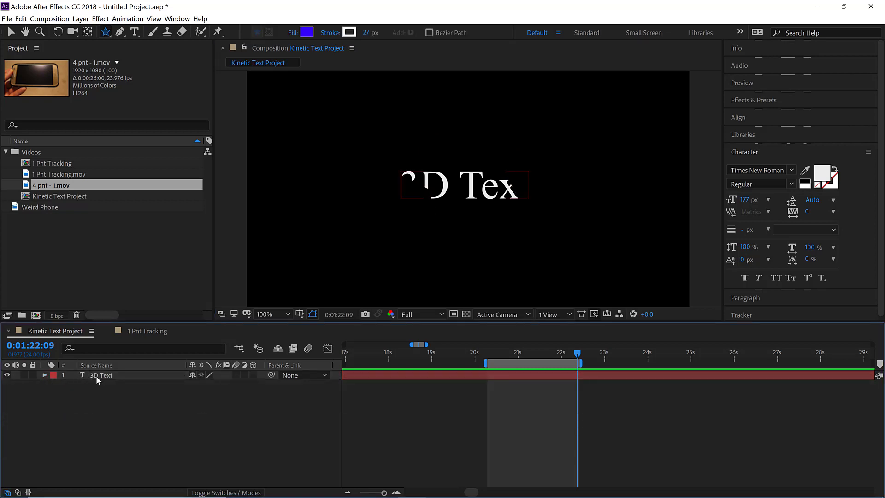
Select the 3D Text layer and expand its Masks group down to Mask 1's properties
click(109, 375)
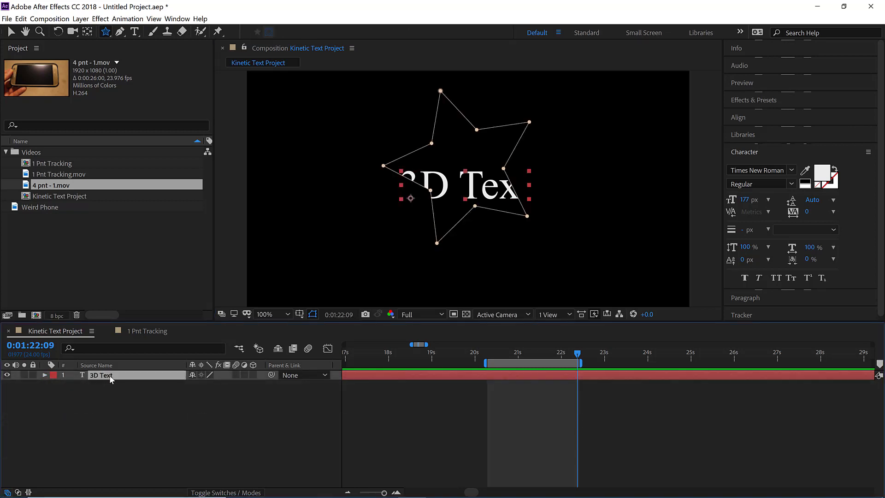
click(44, 375)
click(55, 395)
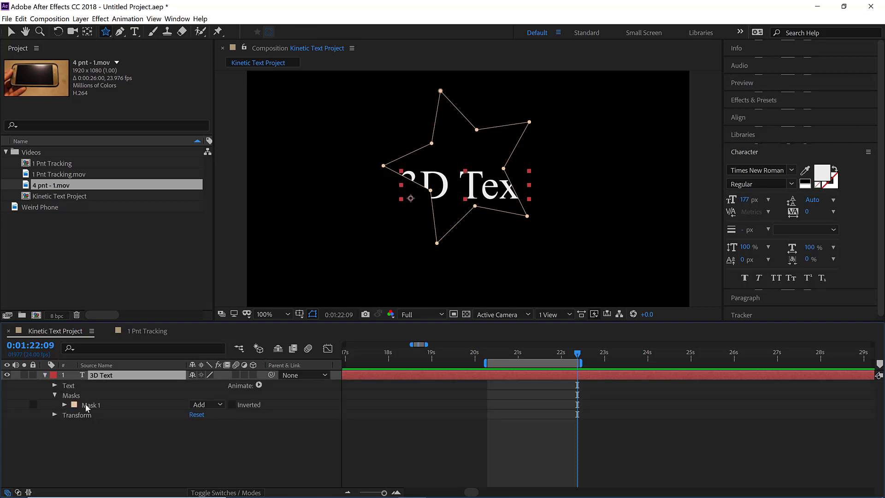
click(64, 405)
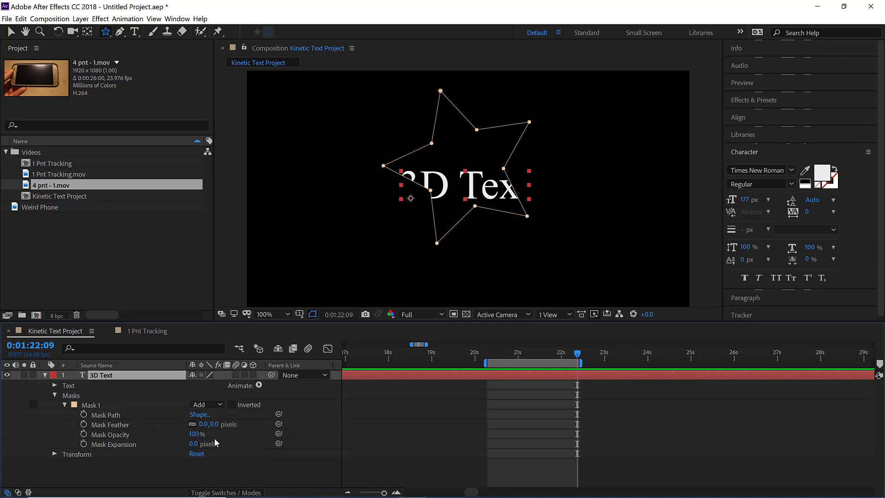
Set Mask 1's Mask Feather to 264 pixels and inspect the softened text edges up close
drag(203, 424, 398, 442)
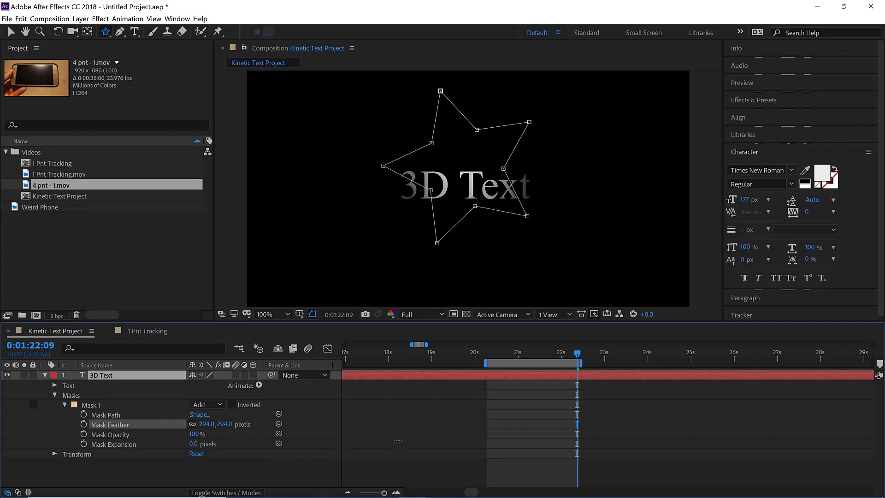
scroll(382, 205, up, 2)
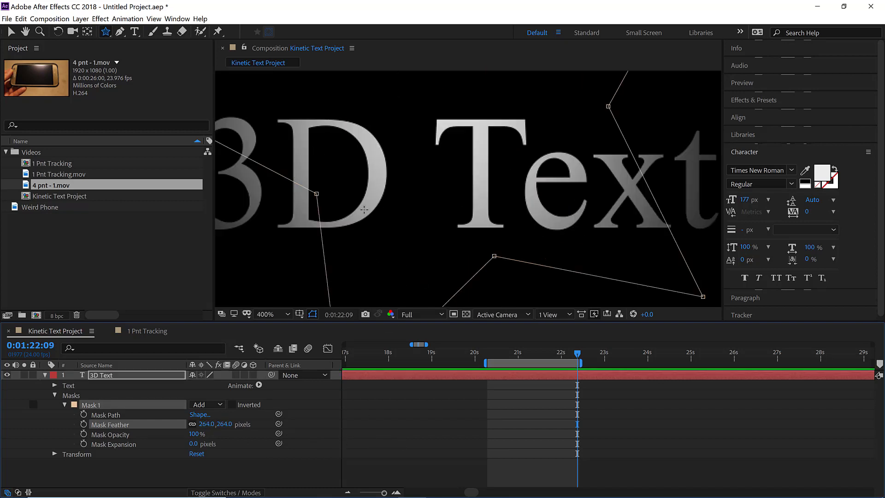
drag(364, 210, 540, 200)
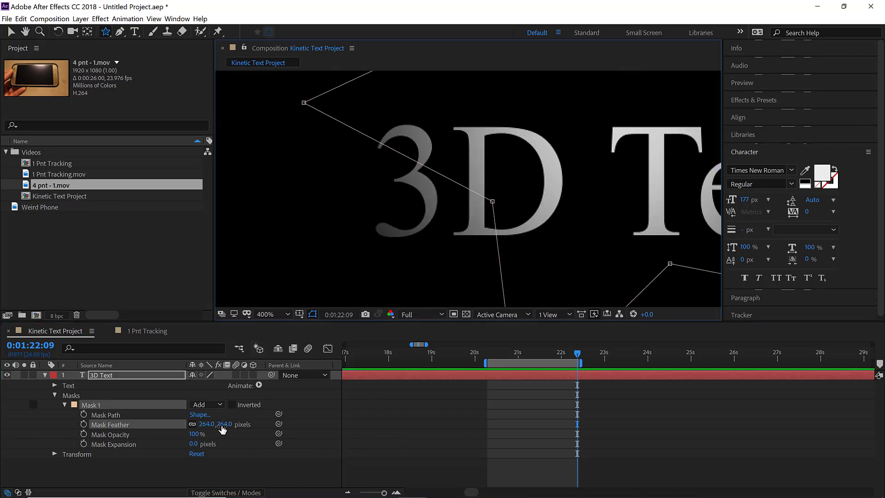
Set Mask 1's Mask Feather to 43 pixels and try adjusting its Mask Opacity
drag(223, 430, 102, 446)
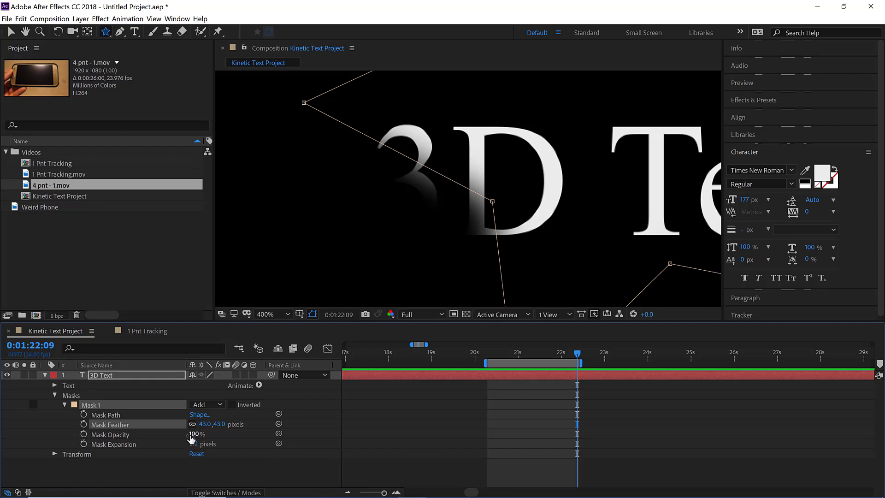
drag(194, 434, 234, 438)
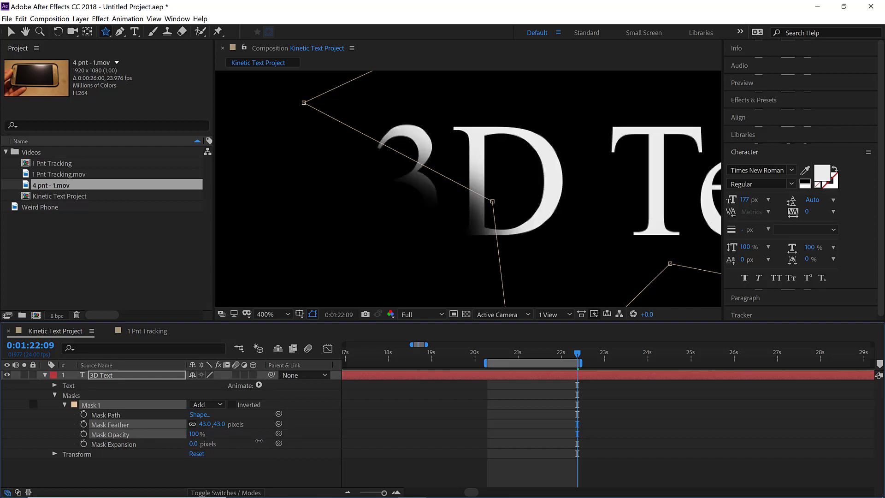
Invert Mask 1 and deselect the layer to check the masked text in full
click(233, 405)
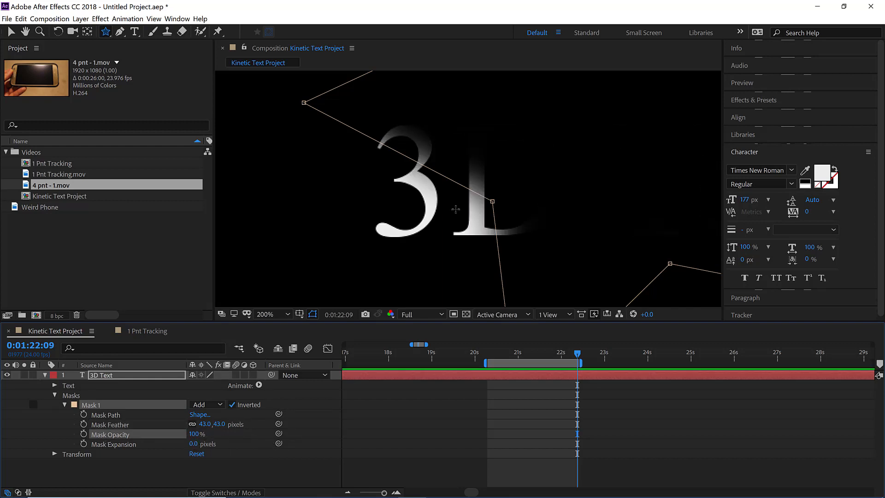
scroll(493, 191, down, 1)
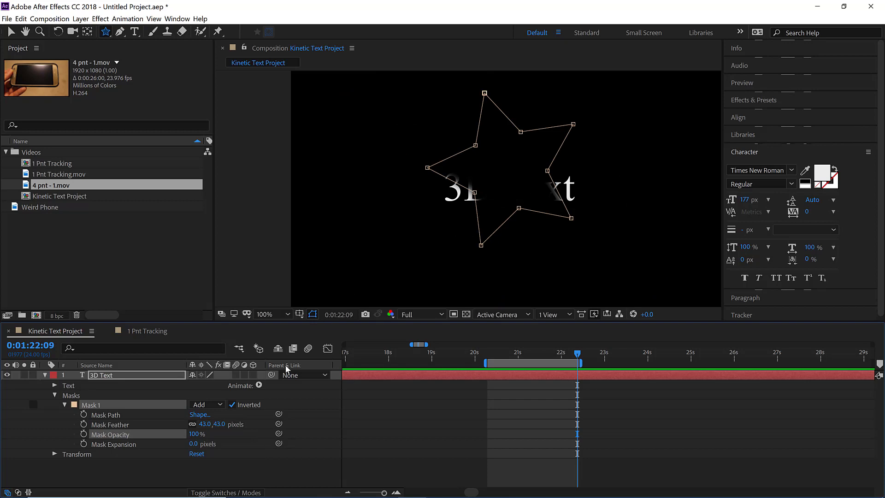
key(F2)
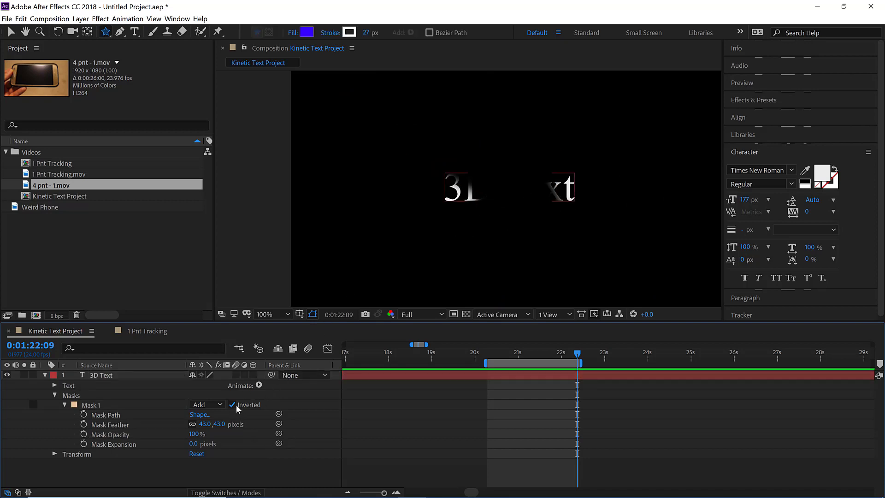
Turn off Mask 1's inversion and delete the mask from the 3D Text layer
click(232, 405)
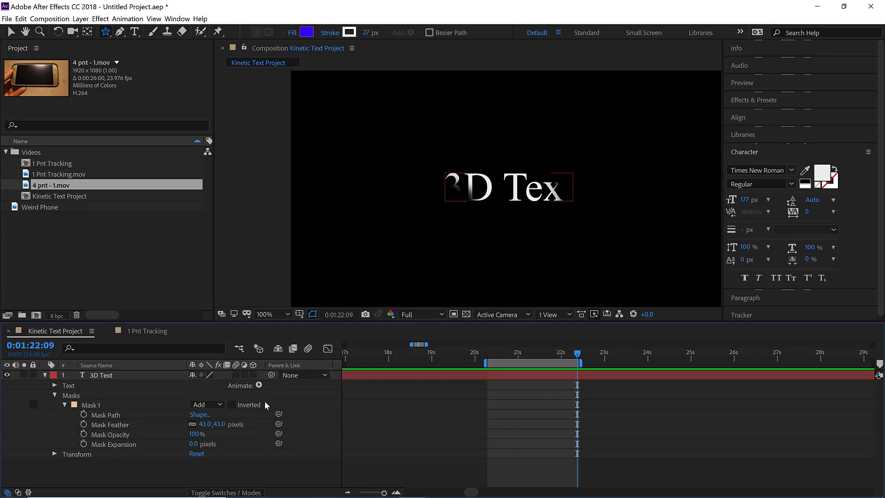
click(91, 405)
key(Delete)
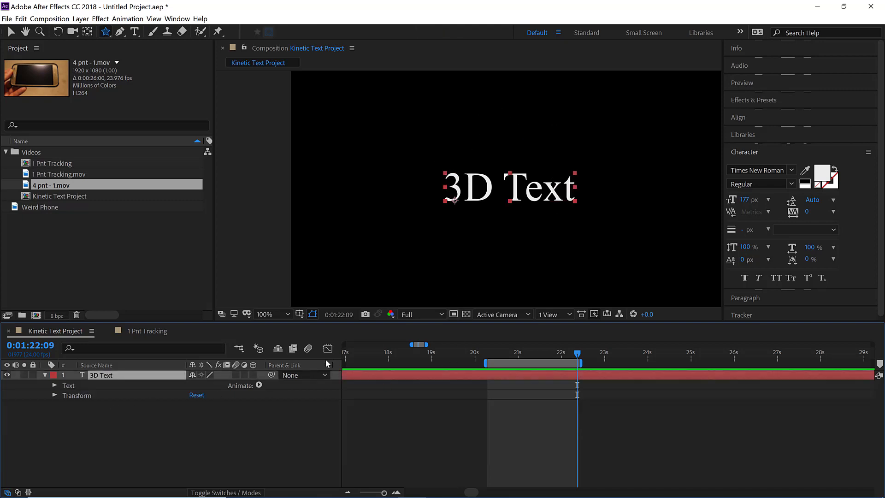
Move the 3D Text to the left edge area of the composition with the Selection tool, and deselect it
key(v)
drag(529, 193, 395, 211)
scroll(523, 170, down, 1)
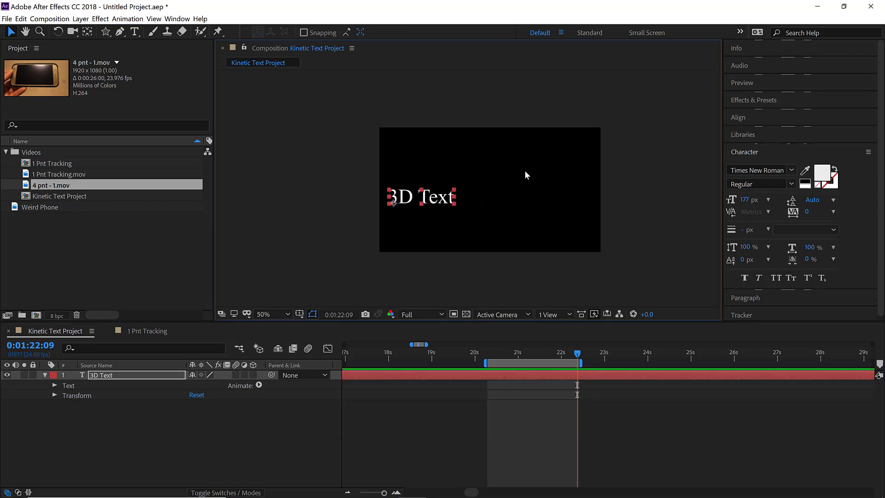
key(space)
drag(510, 178, 474, 181)
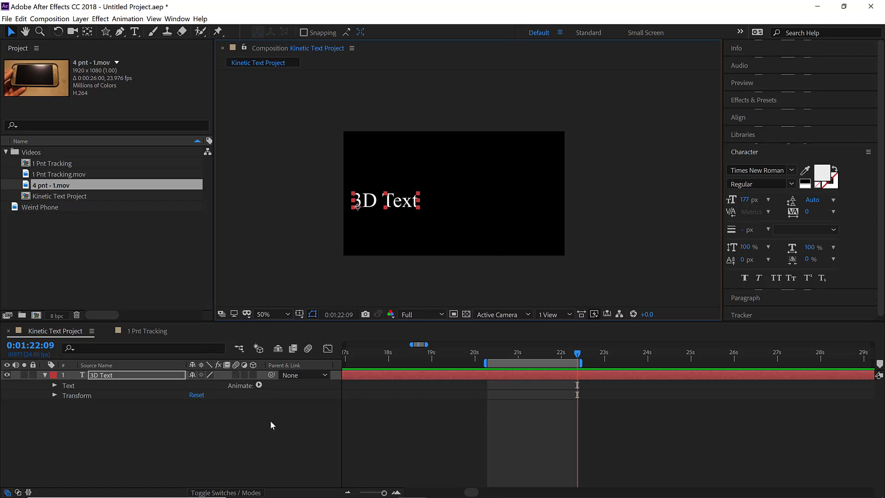
click(243, 439)
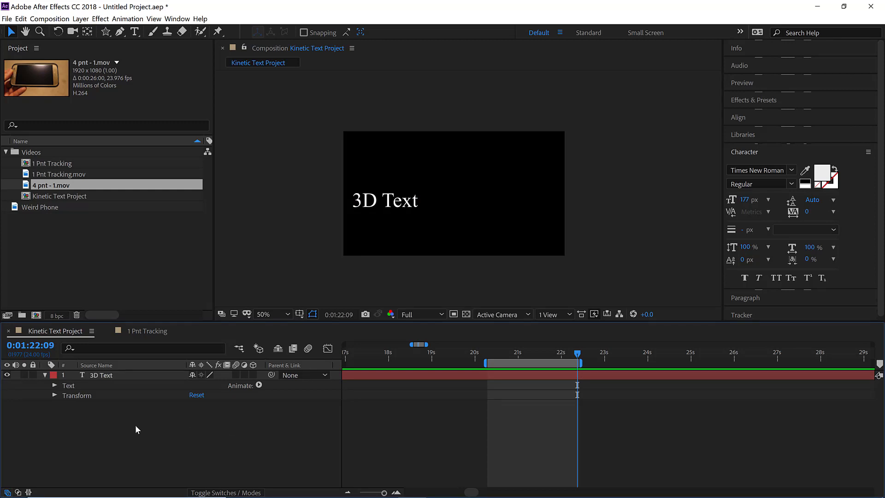
click(80, 19)
mouse_move(92, 31)
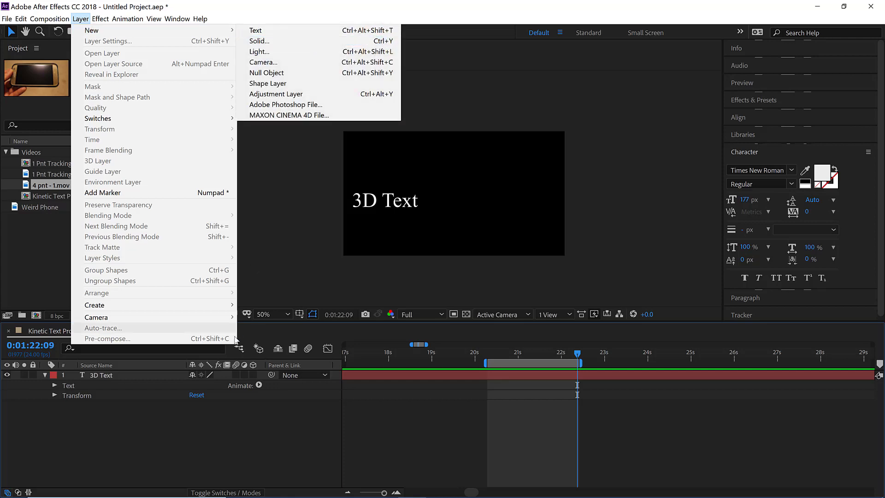
click(203, 458)
right_click(192, 448)
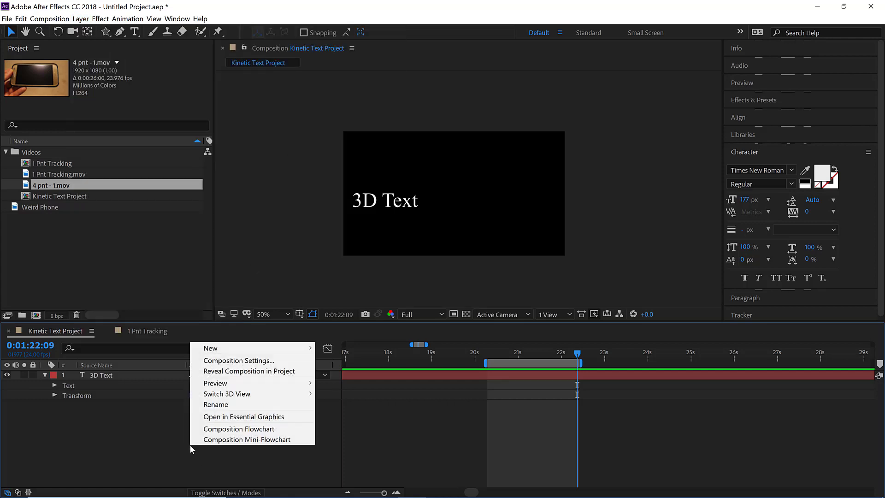
mouse_move(317, 354)
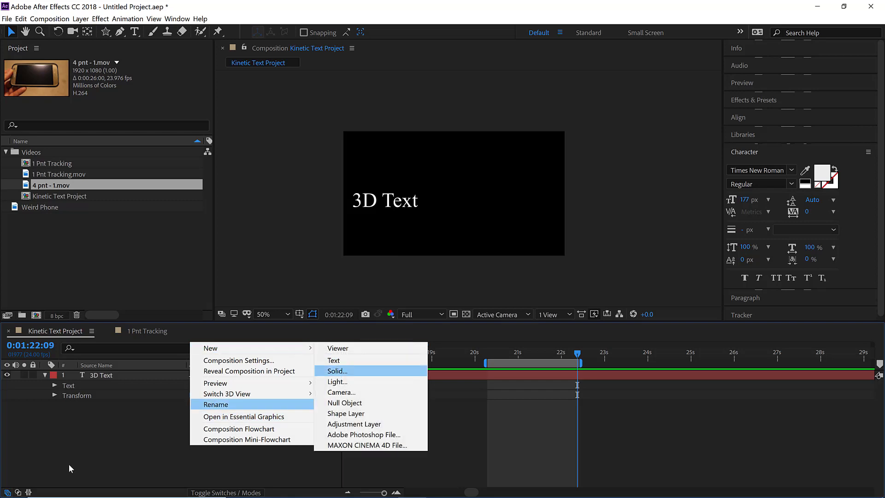
click(93, 453)
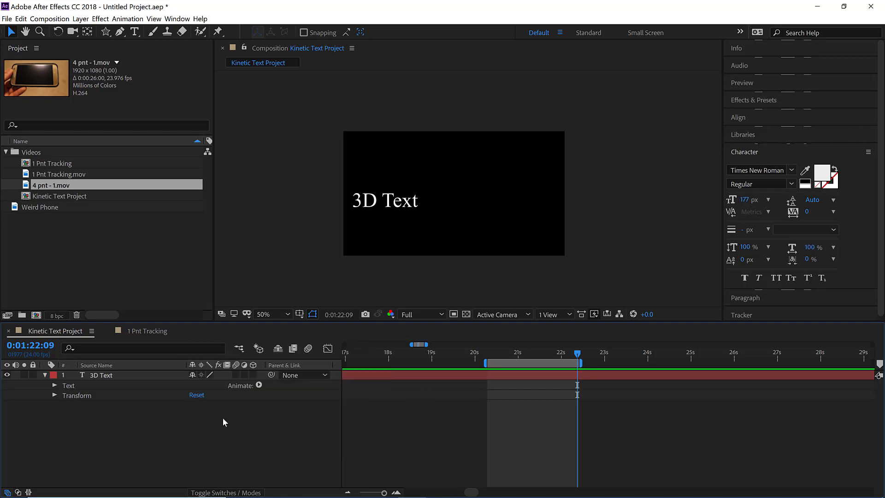
Create a 1920 × 1080 px solid layer coloured pure red (FF0000), place it beneath the 3D Text layer, and deselect it
key(ctrl+y)
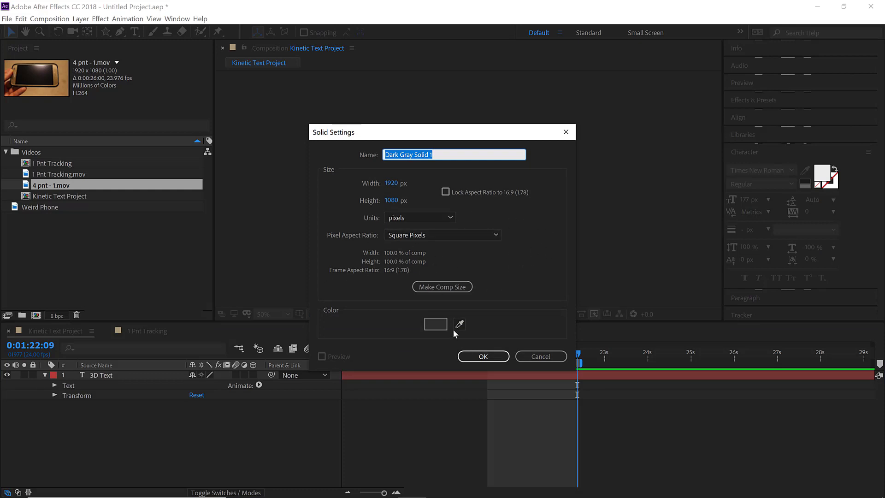
click(438, 328)
drag(419, 224, 477, 121)
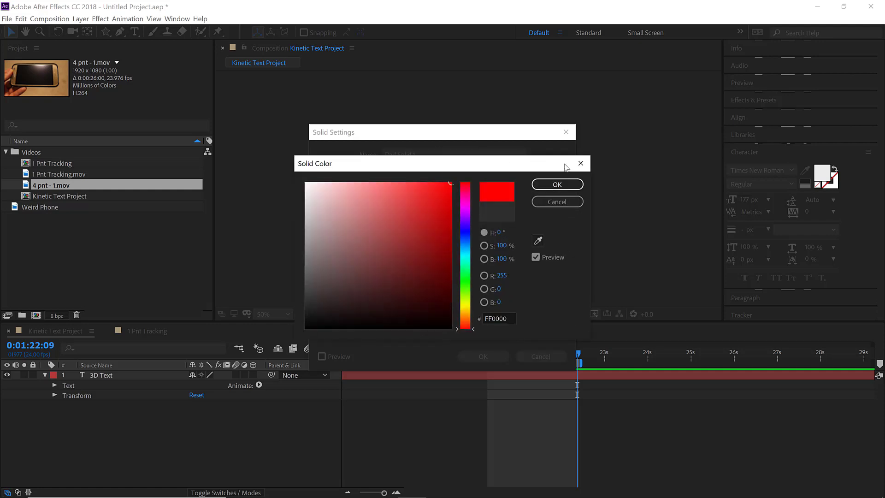
click(556, 184)
click(483, 356)
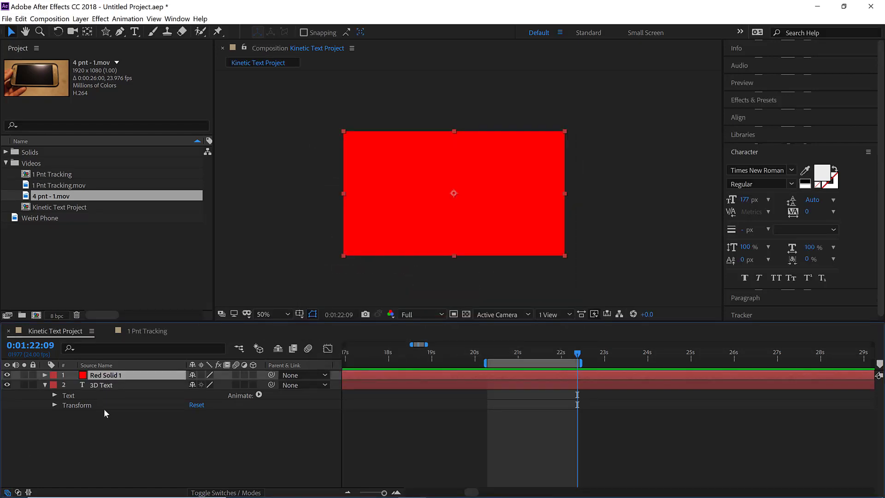
drag(129, 377, 132, 390)
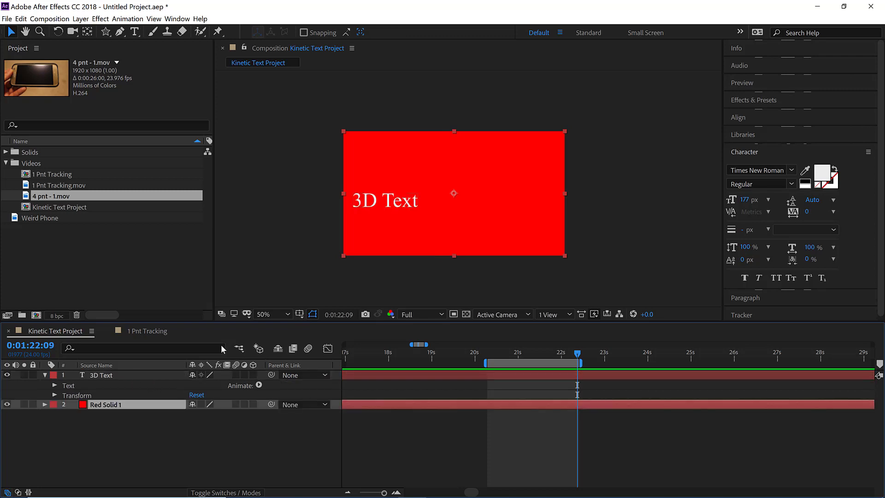
click(140, 434)
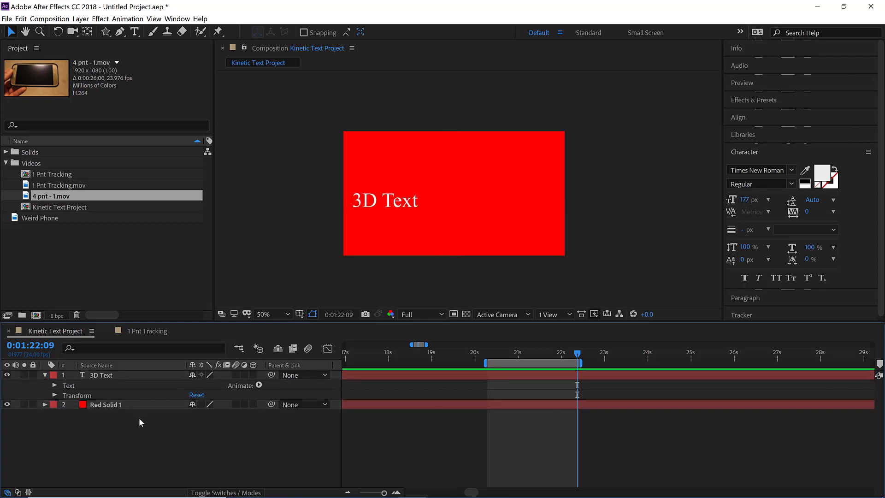
View the red solid in its own layer viewer, and return to the Kinetic Text Project composition view
click(139, 404)
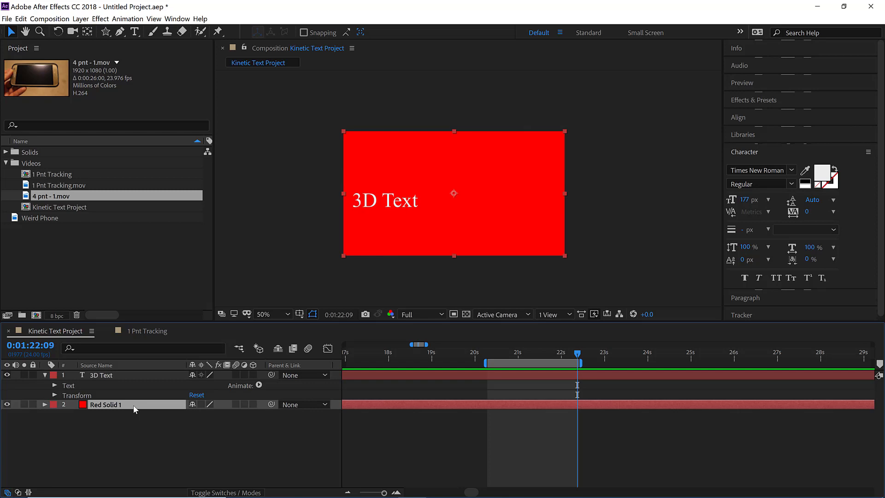
double_click(134, 406)
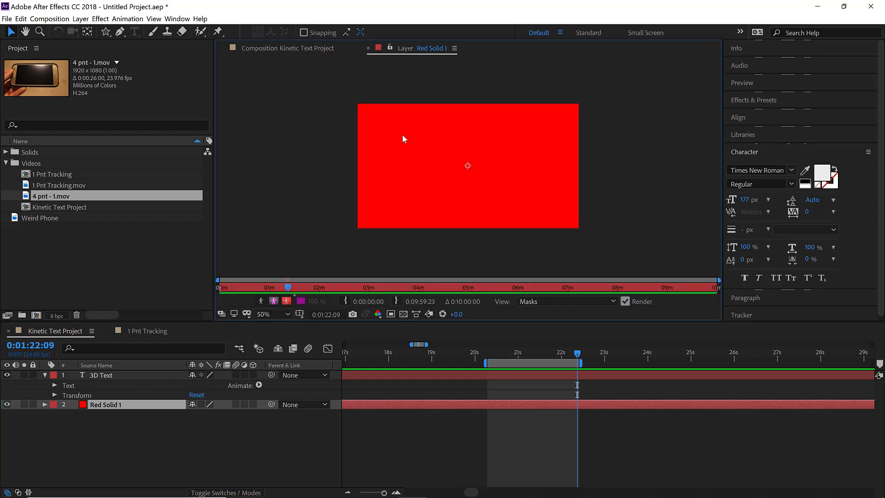
click(285, 47)
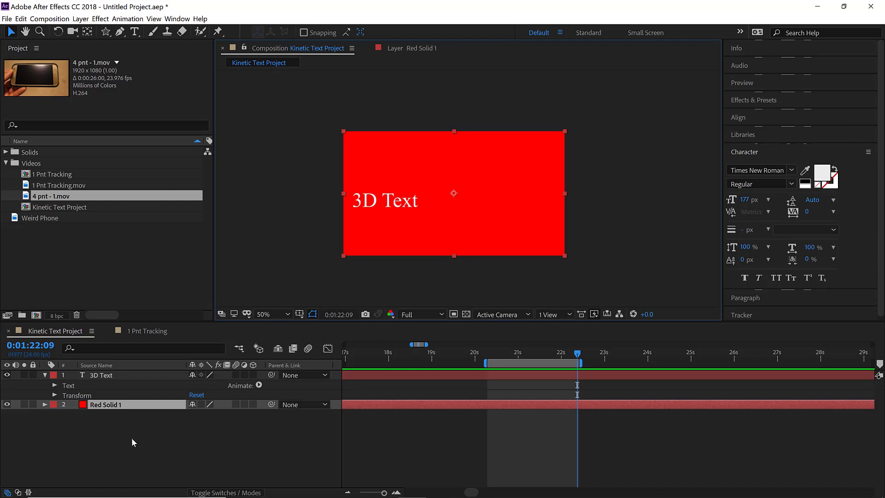
Change the colour of the red solid beneath the 3D Text to blue in its solid settings
key(ctrl+shift+y)
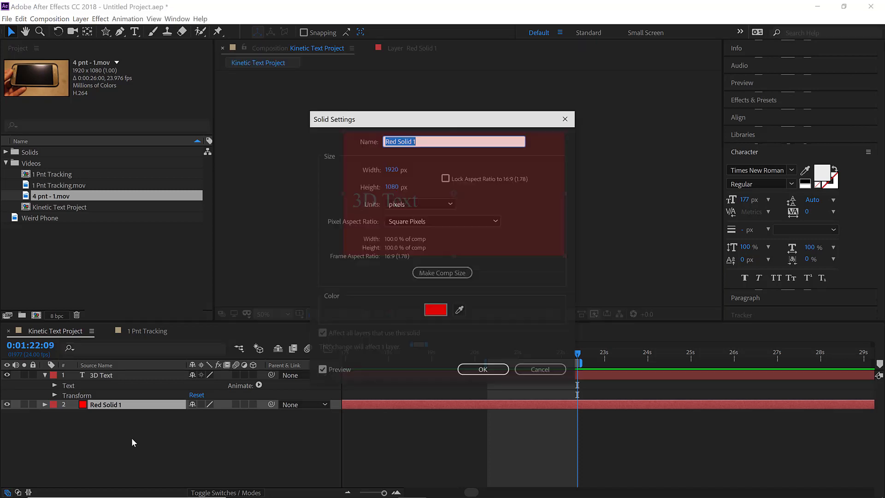
click(436, 310)
click(466, 238)
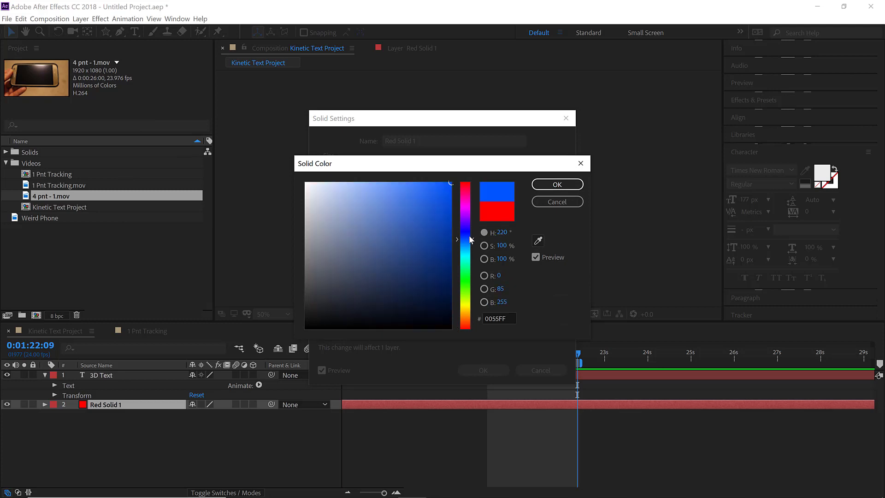
click(558, 185)
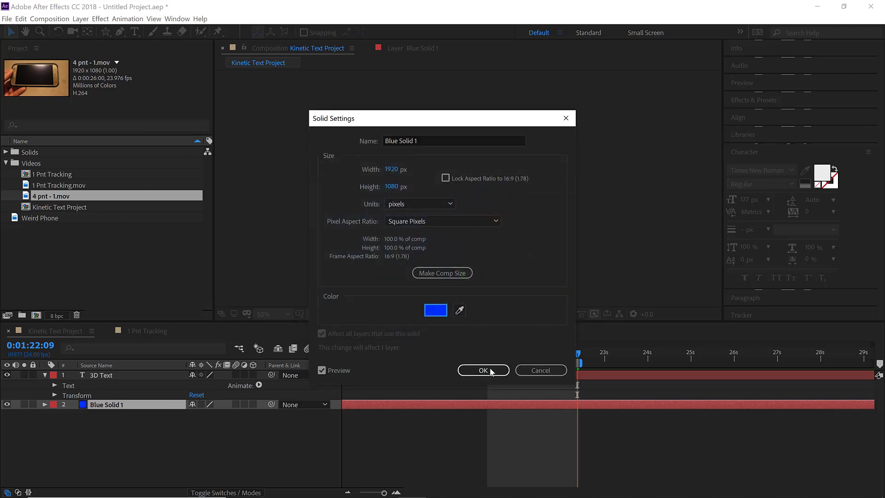